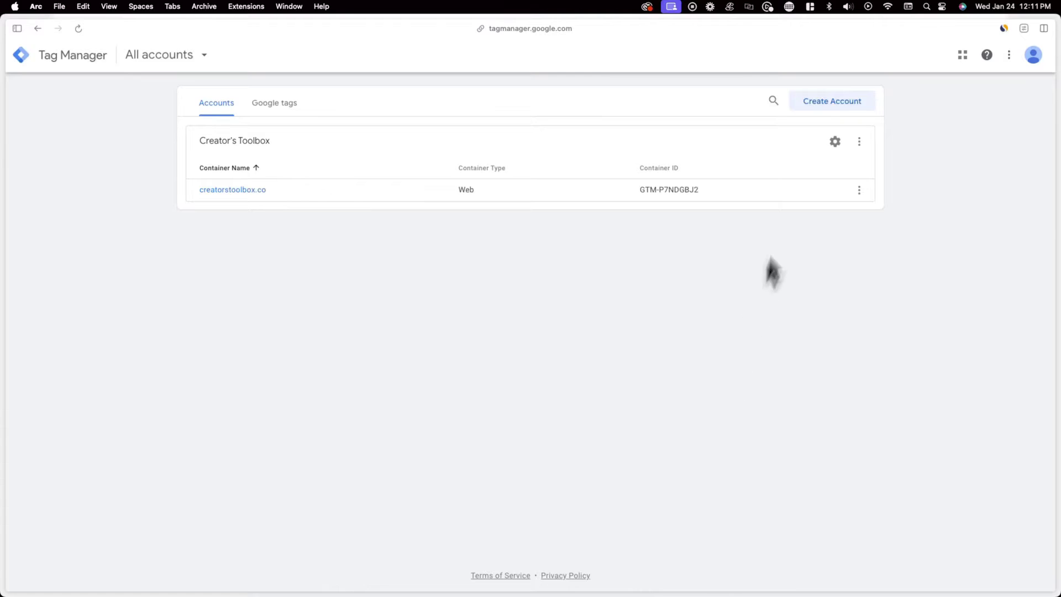
- Start a new Tag Manager account named Creator's Toolbox and set its country to Canada
click(658, 181)
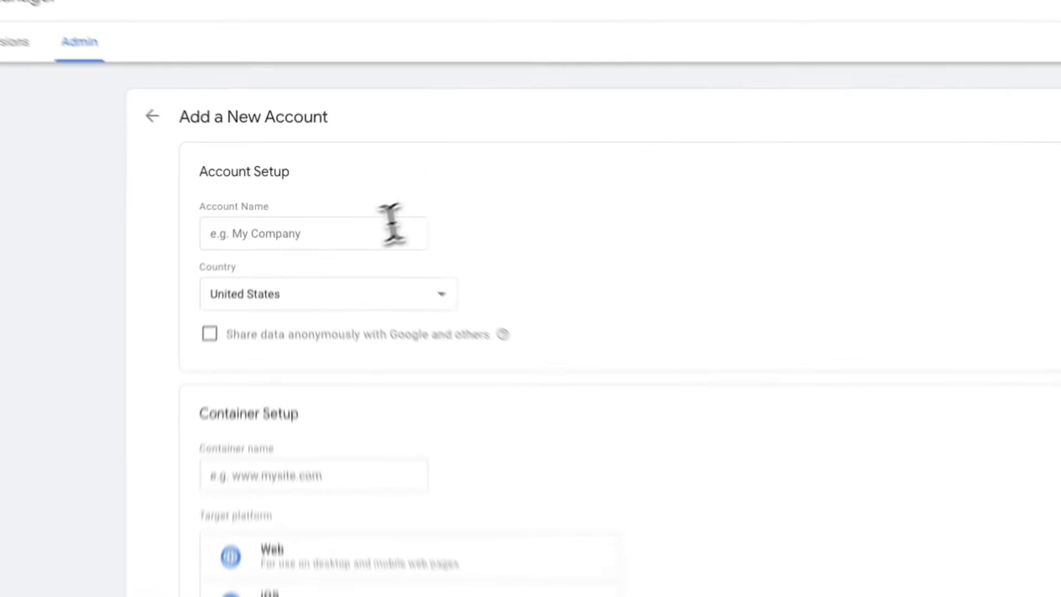
click(392, 224)
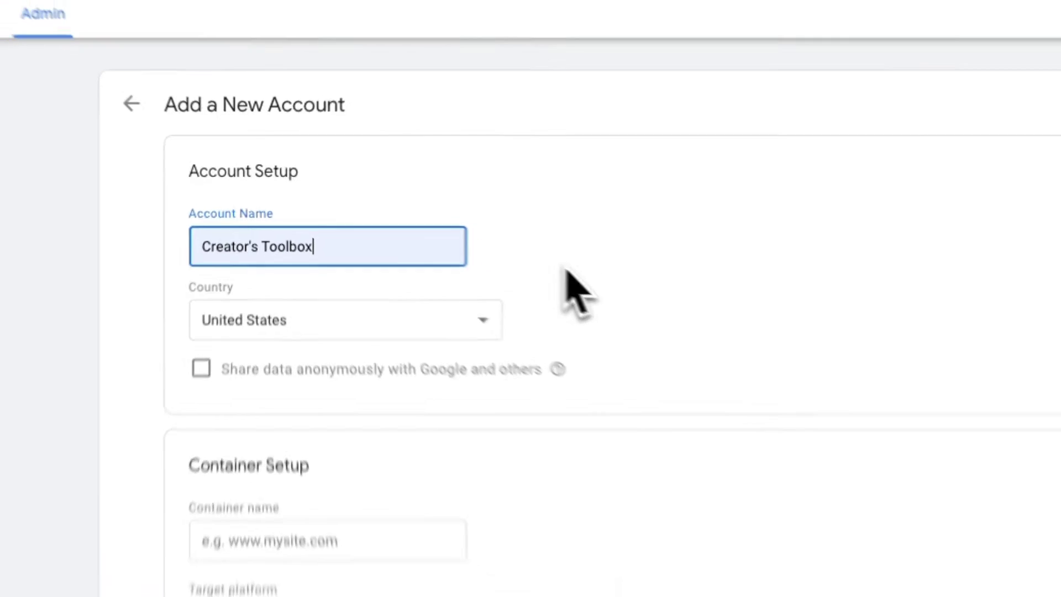
click(456, 340)
text(canada)
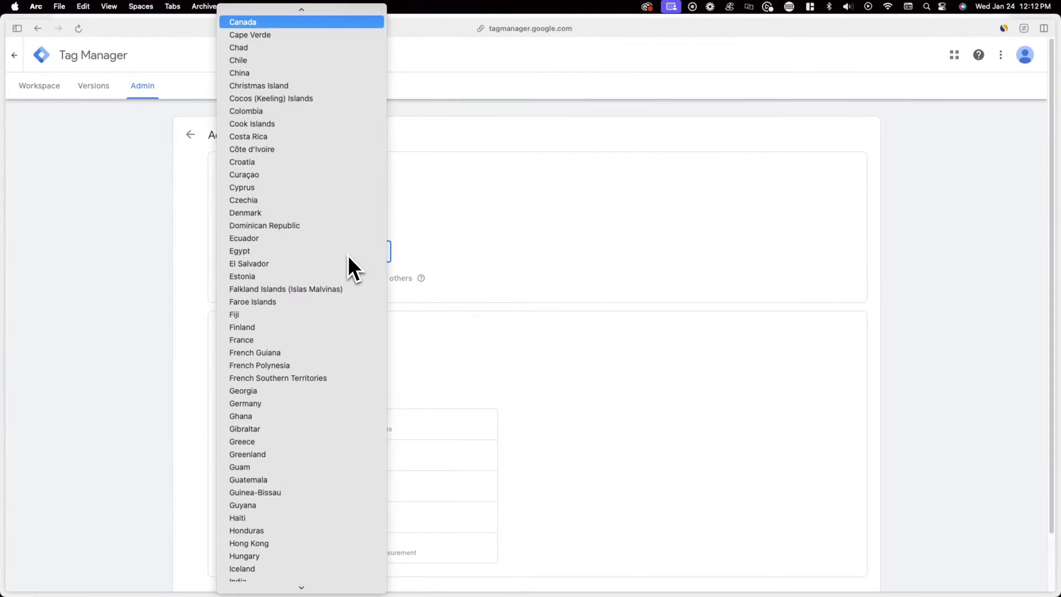
key(Return)
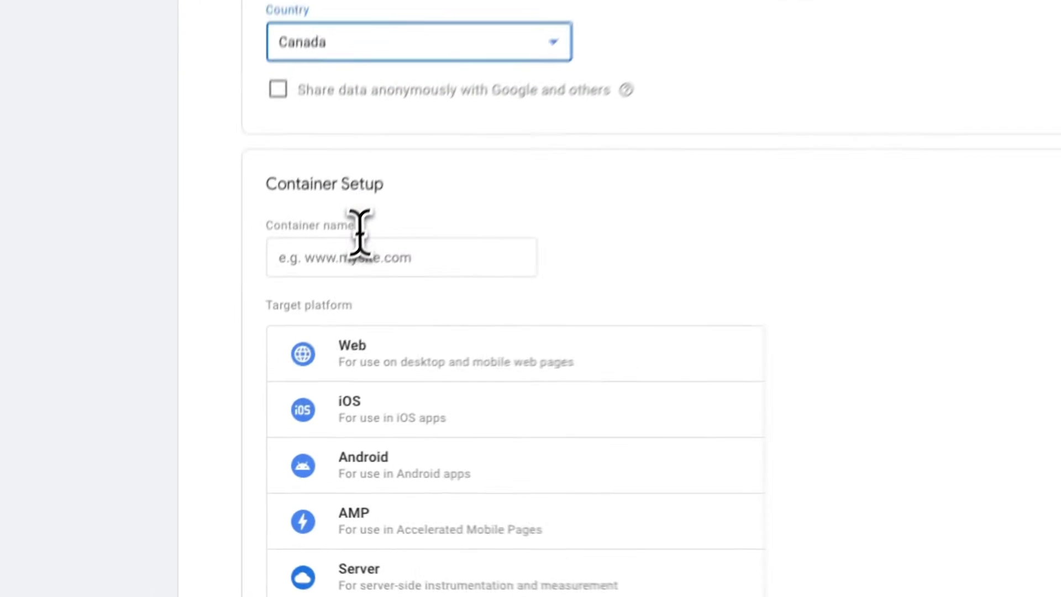
- Name the container creatorstoolbox.co, choose Web as its target platform, and submit the new account
click(357, 251)
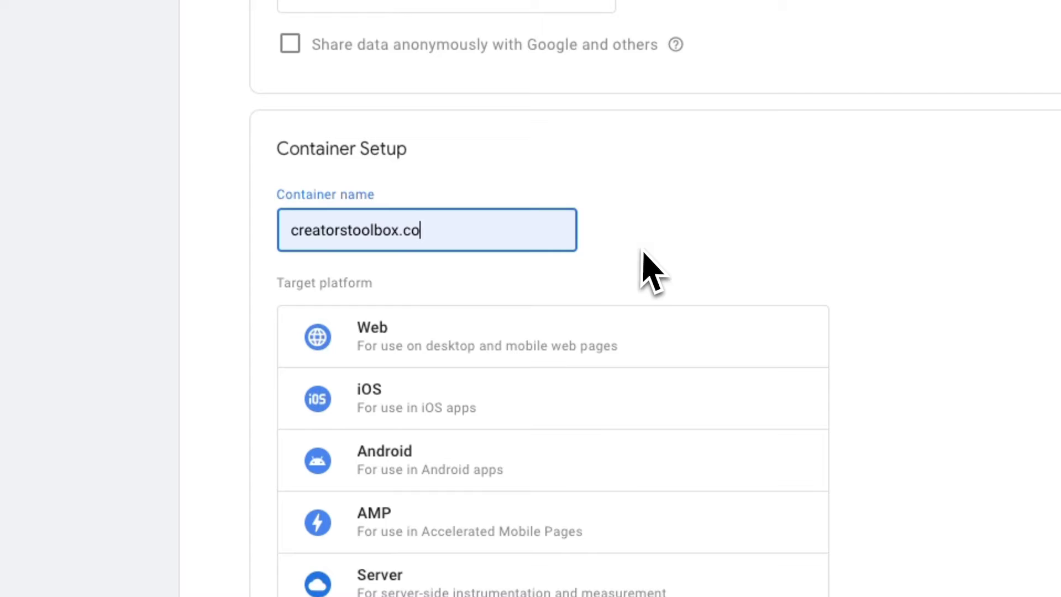
click(501, 340)
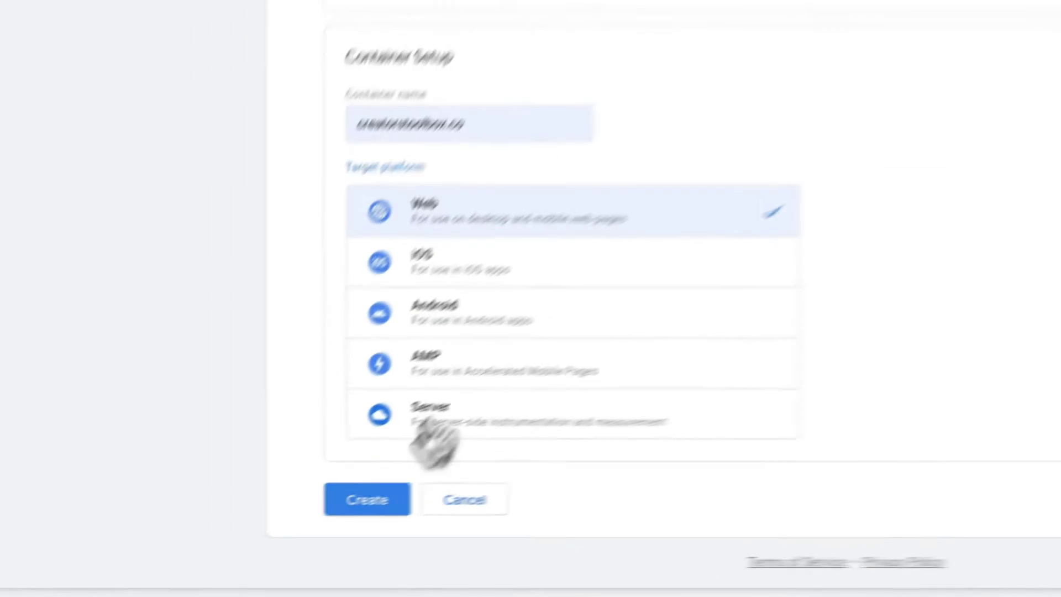
click(359, 500)
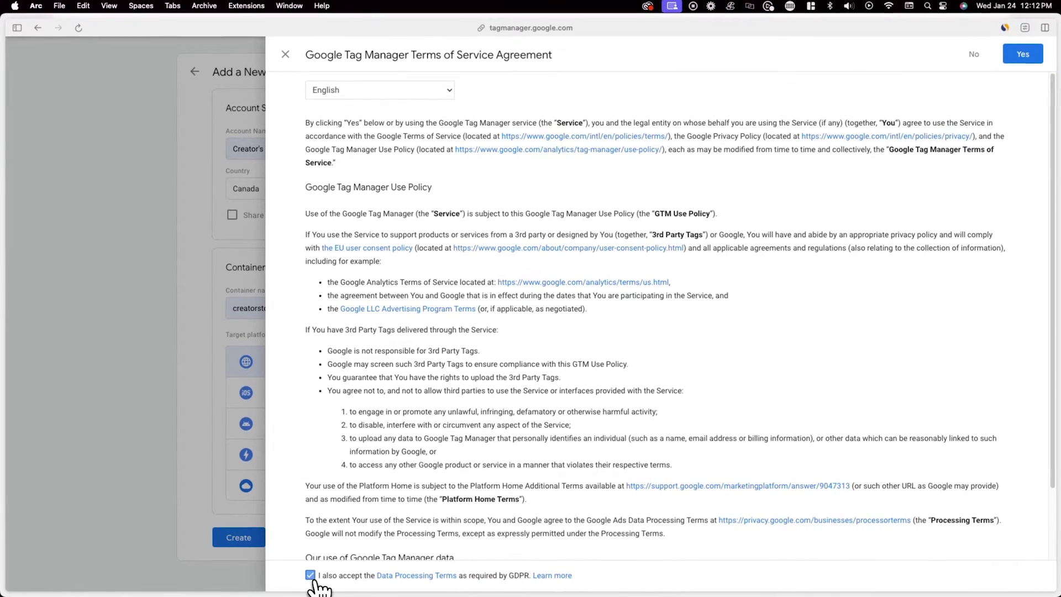
- Accept the Terms of Service including the Data Processing Terms, and dismiss the snippet installation dialog
click(347, 573)
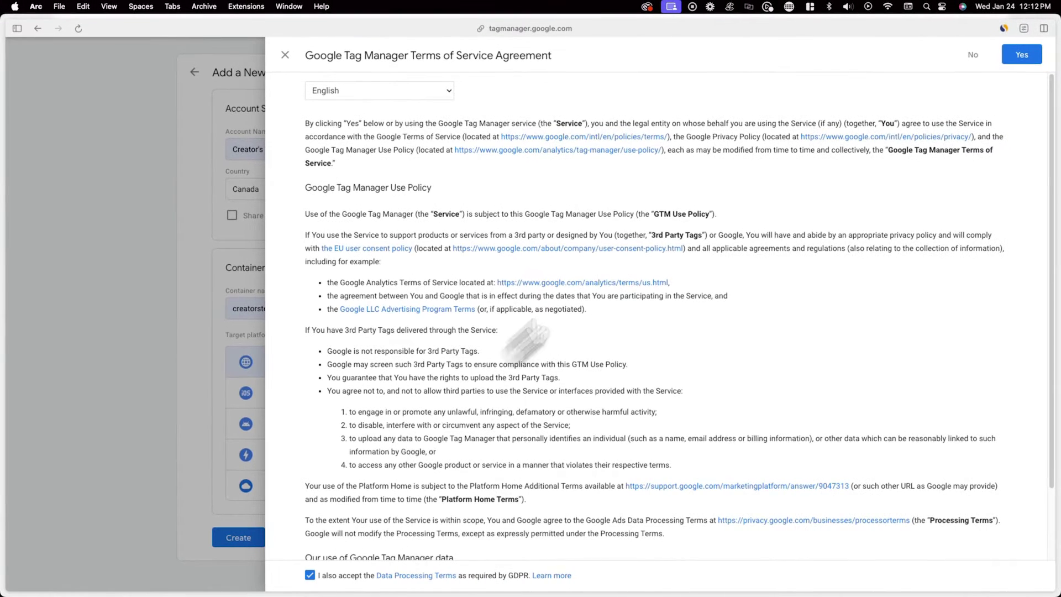
click(1022, 55)
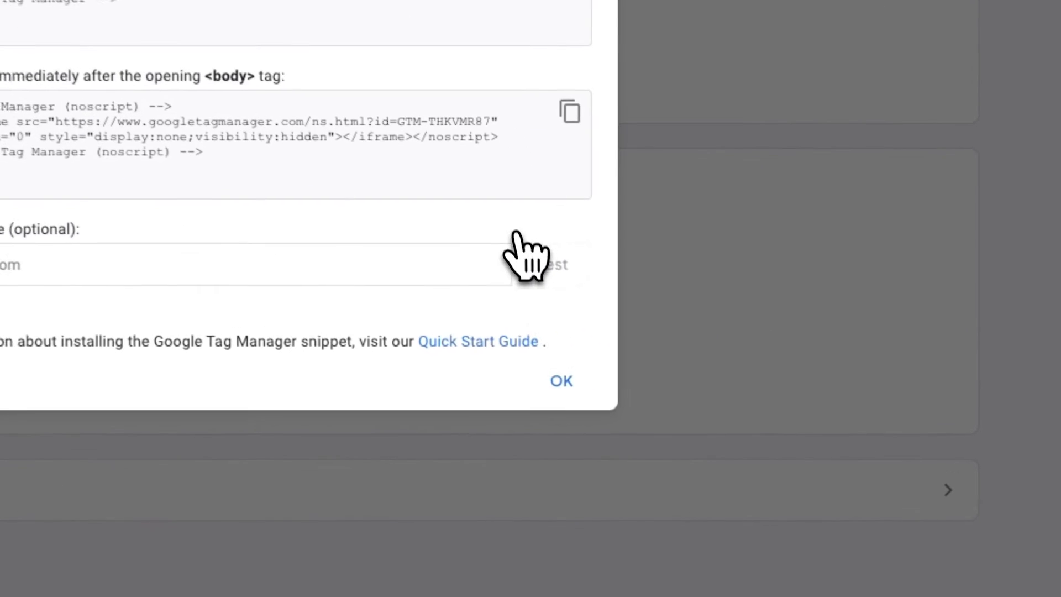
click(562, 381)
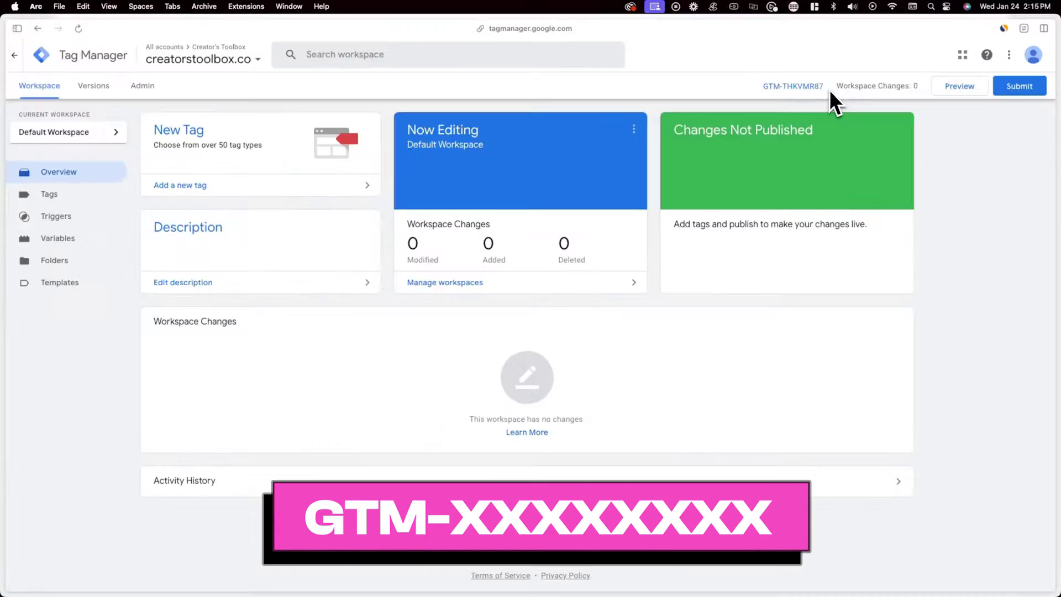
- Copy the new container's GTM ID and open the Google Tag Manager Pixel ID for editing in beehiiv's website analytics settings
drag(823, 153, 764, 153)
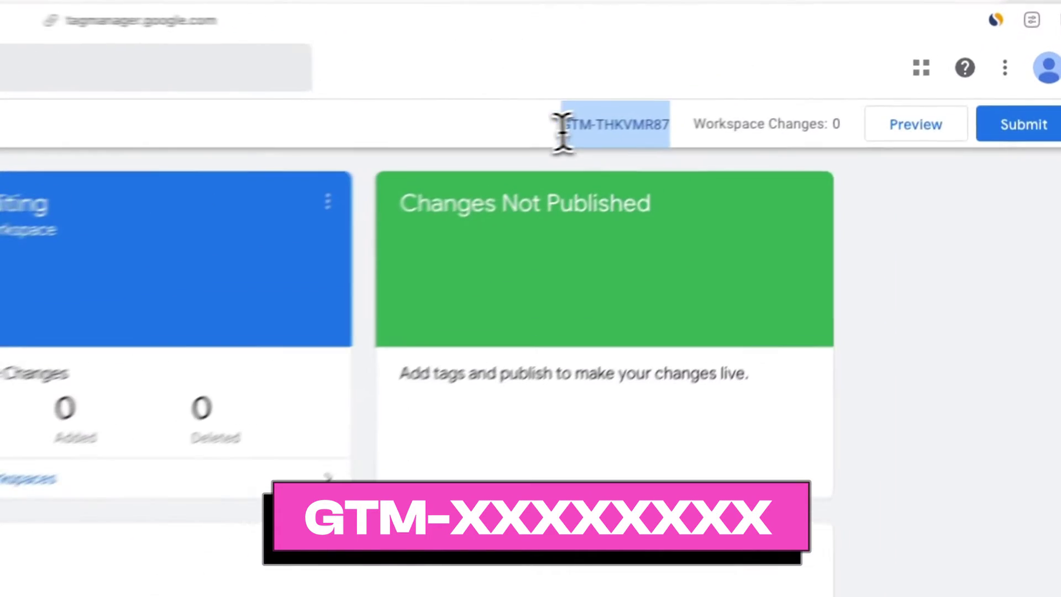
right_click(578, 155)
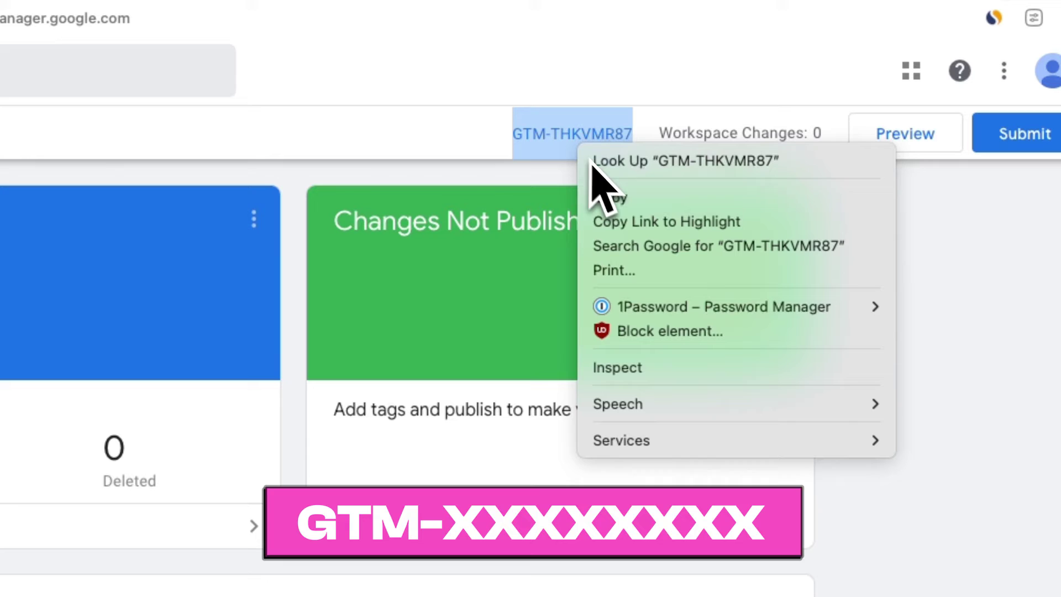
click(615, 197)
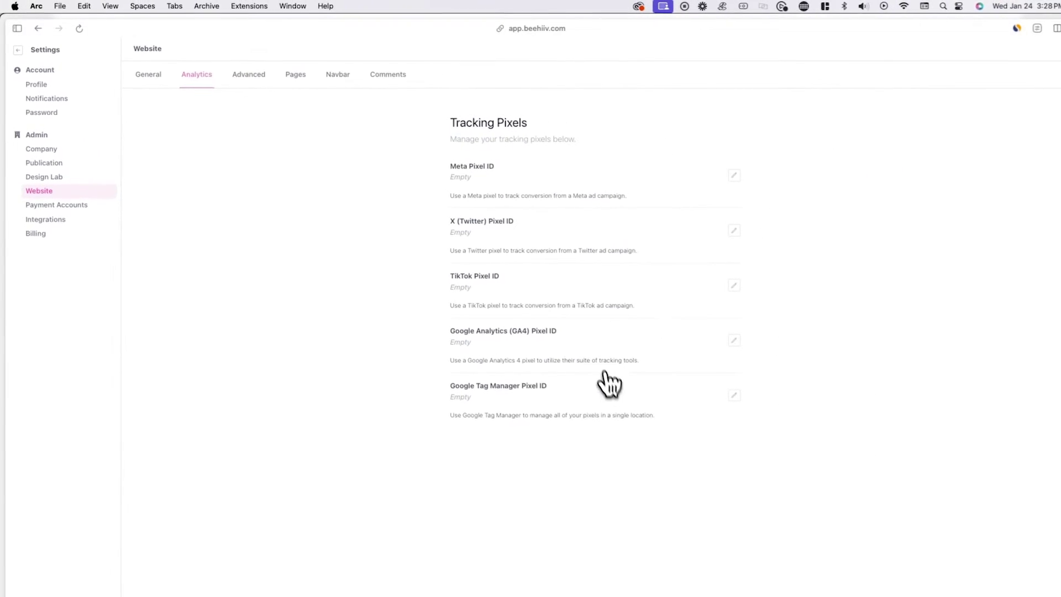
click(790, 363)
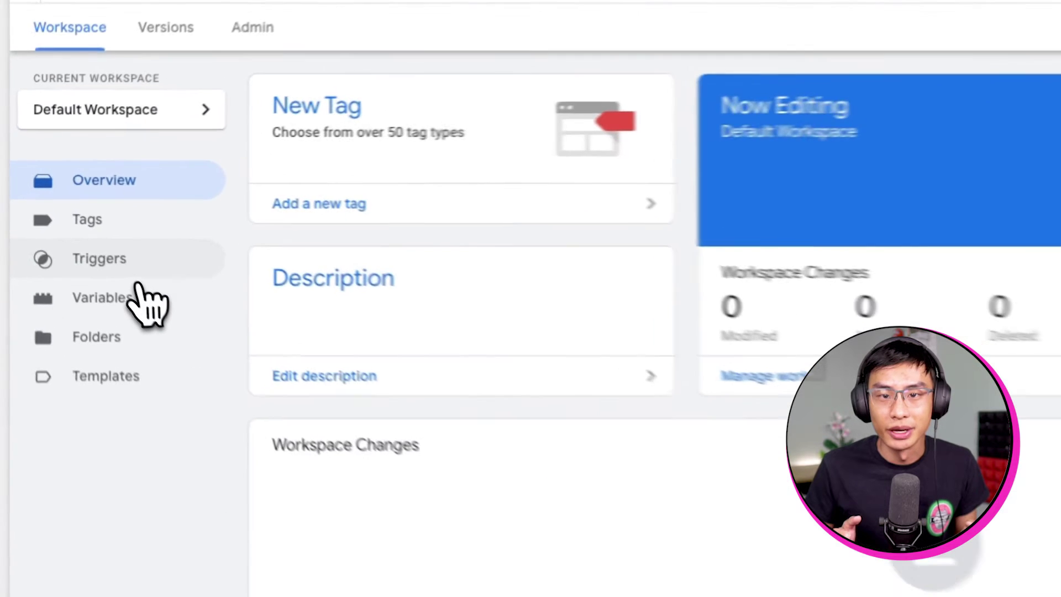
- In Tag Manager, create a Custom Event trigger named Subscriber sign-up that uses the event name signedUp
click(72, 223)
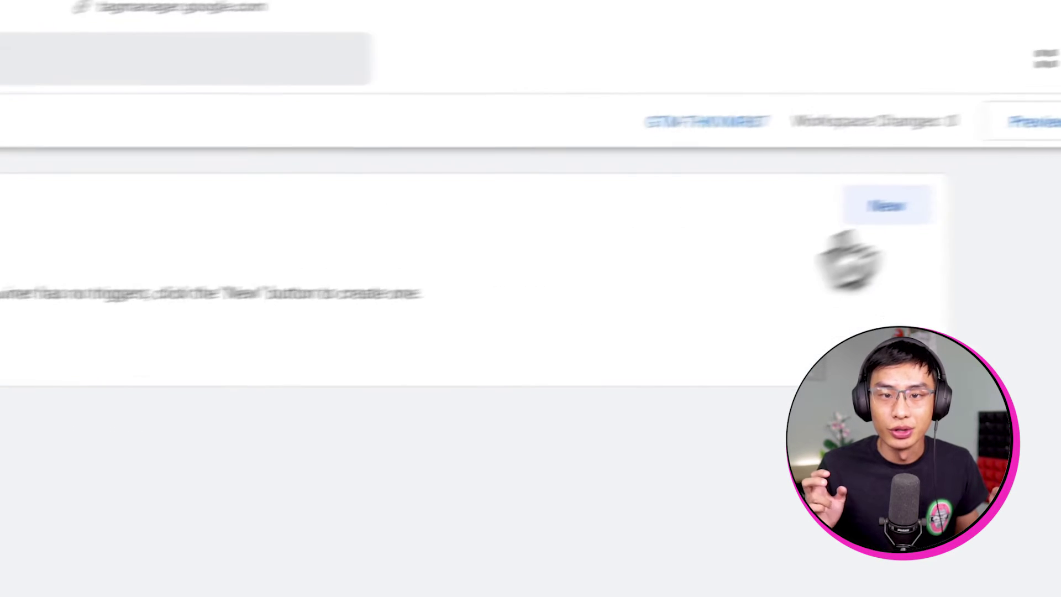
click(801, 221)
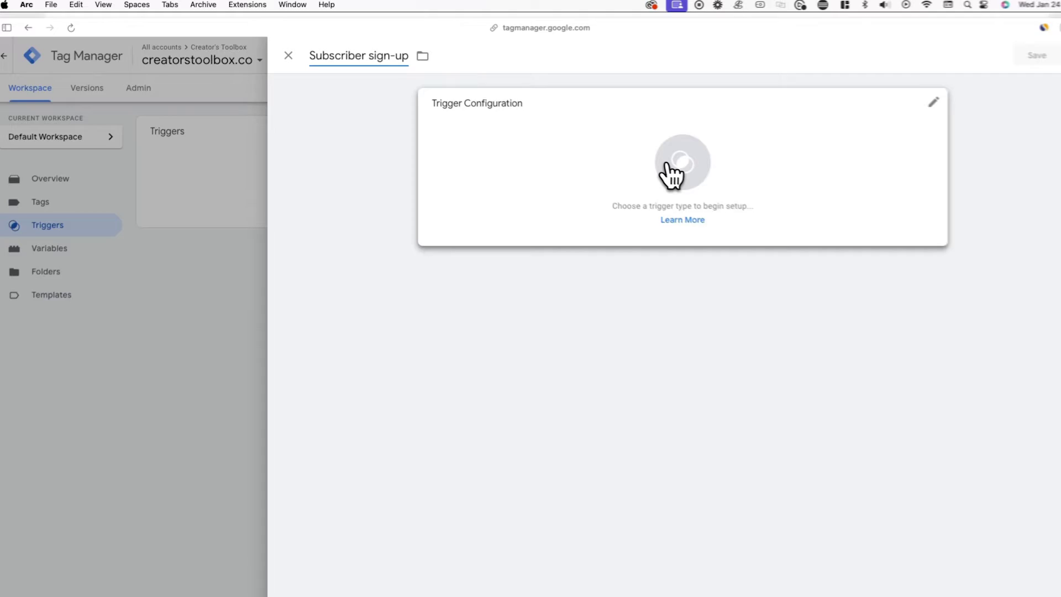
click(652, 166)
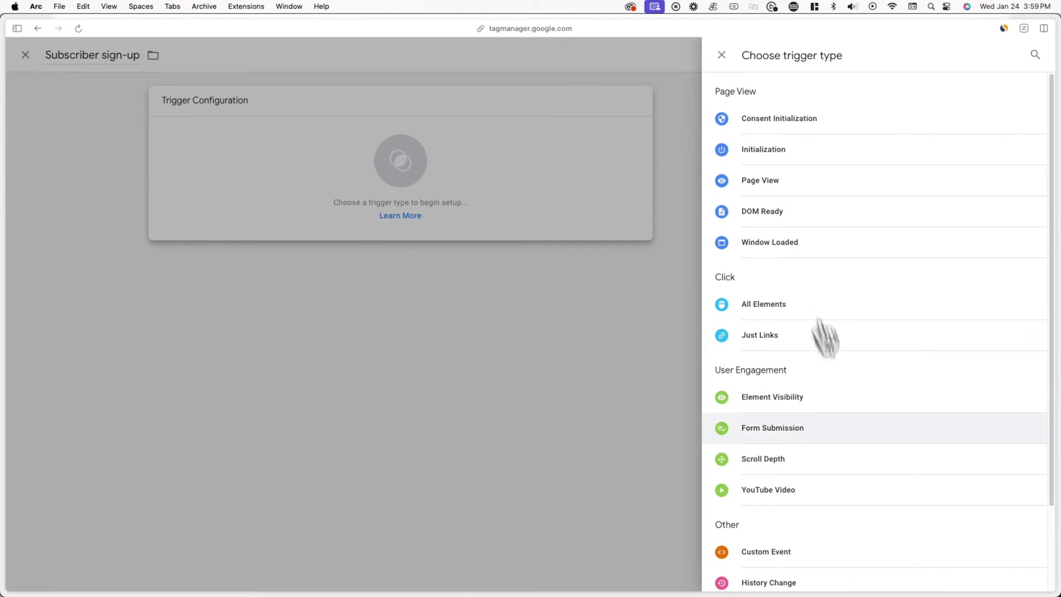
scroll(802, 470, down, 1)
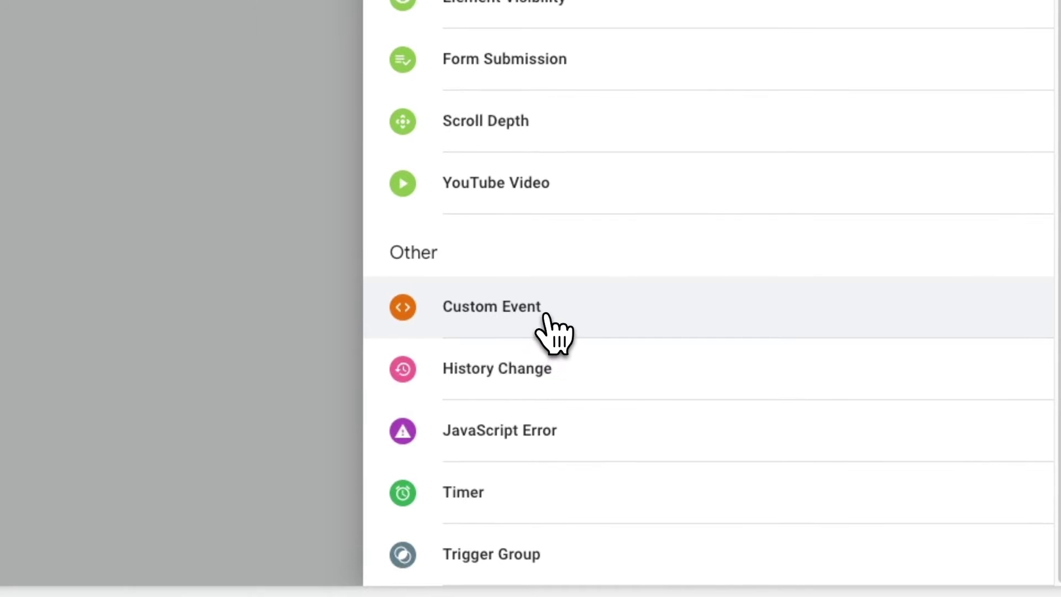
click(546, 316)
click(485, 326)
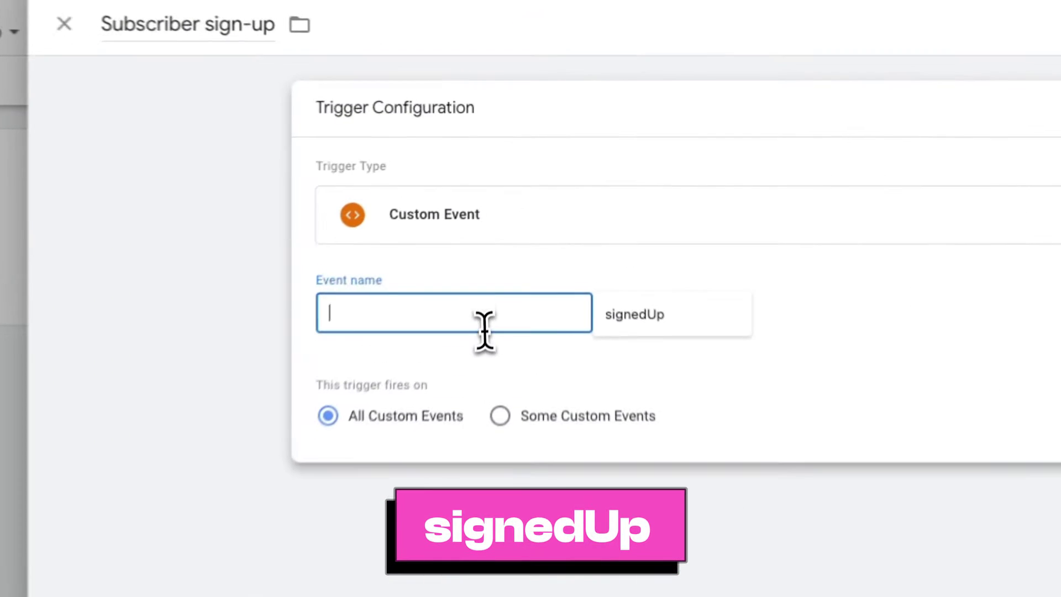
click(598, 331)
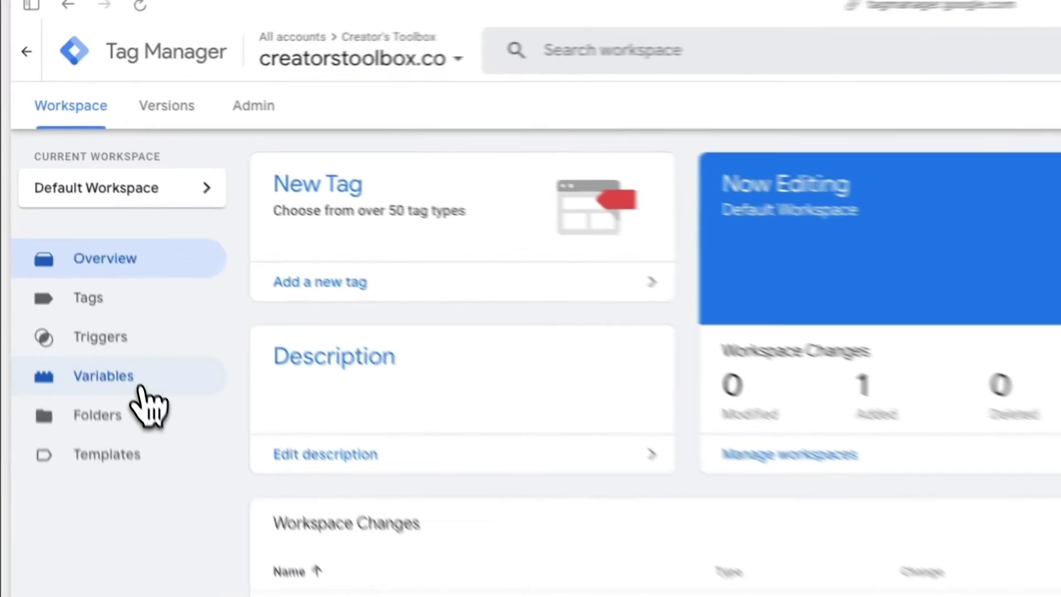
- Create a user-defined variable named "dlv - email" with the type Data Layer Variable
click(78, 246)
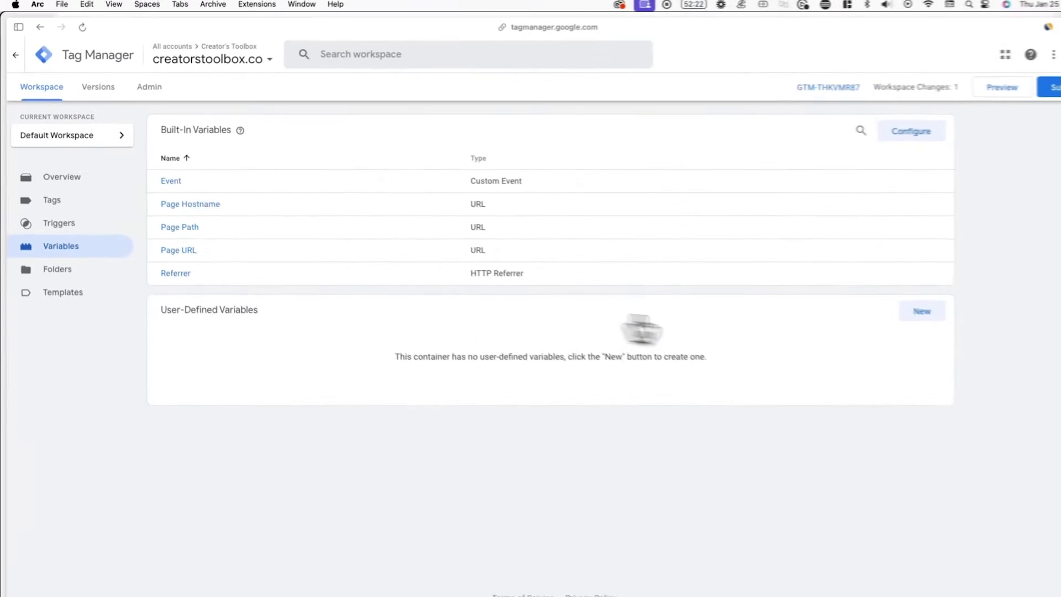
click(692, 299)
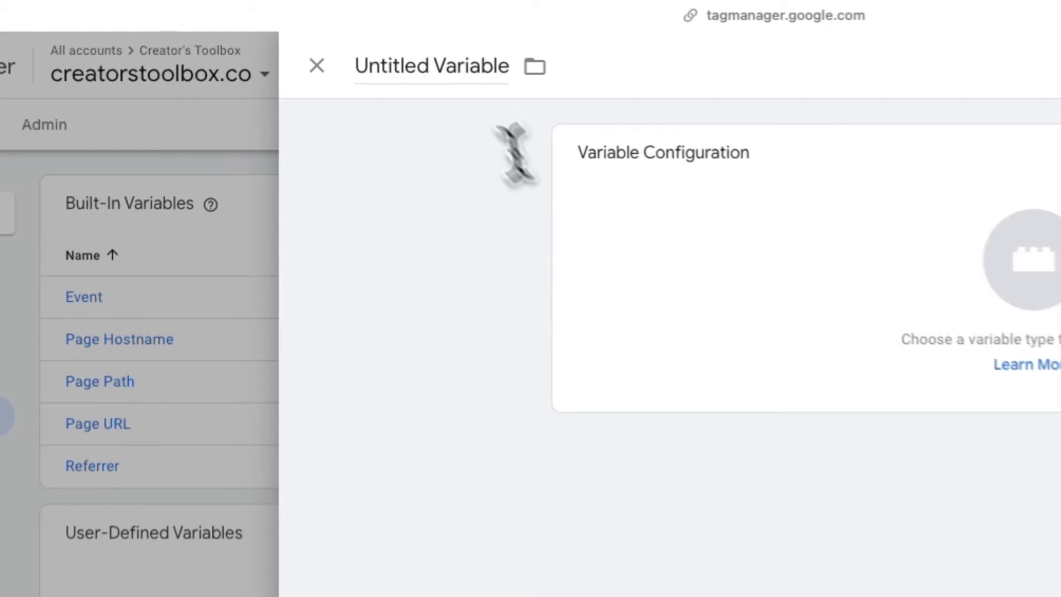
click(353, 54)
text(dlv - emai)
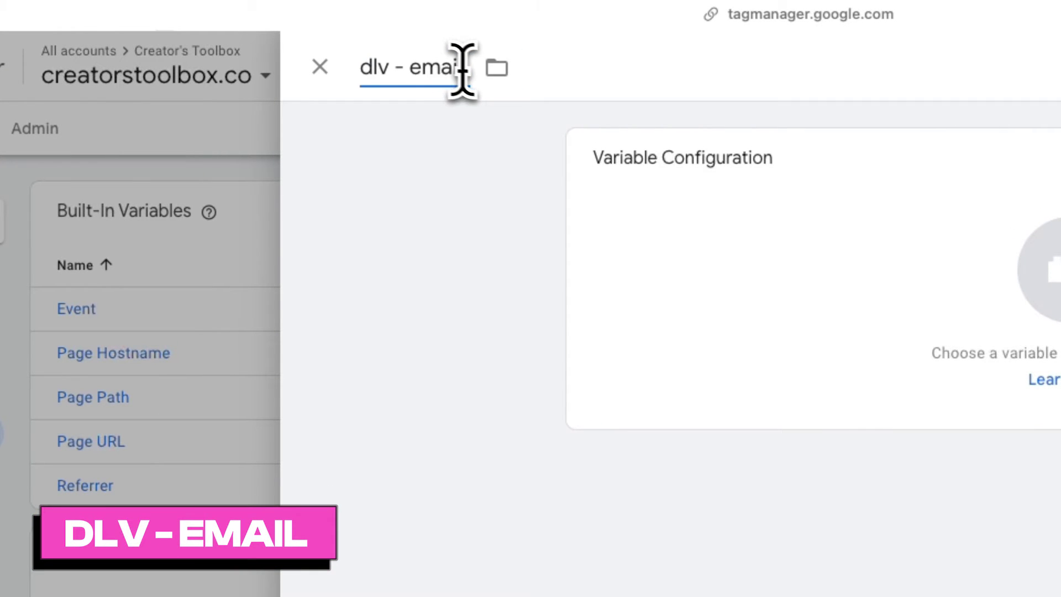
click(1039, 276)
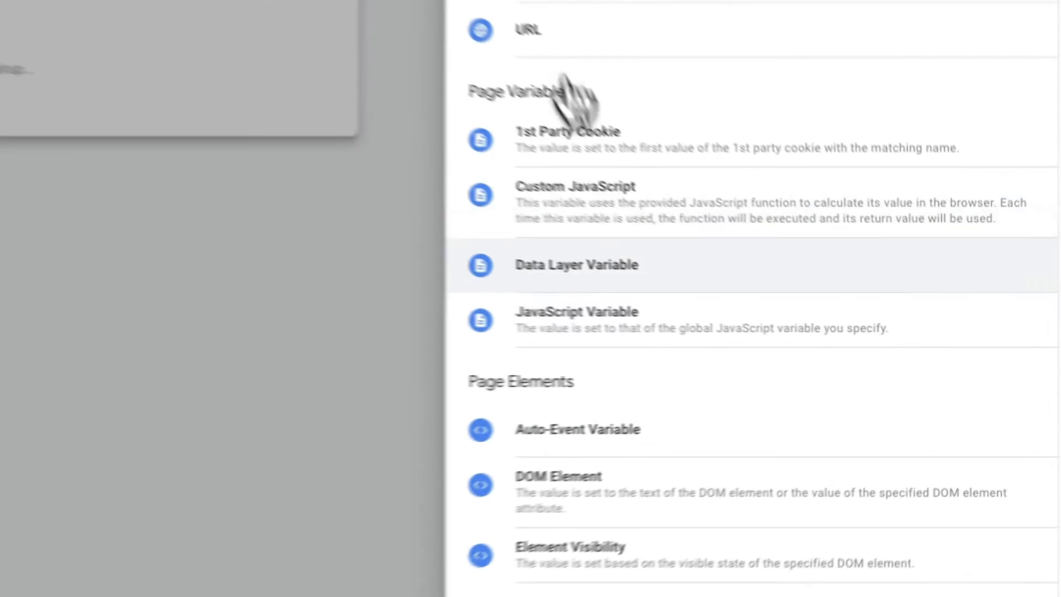
click(619, 279)
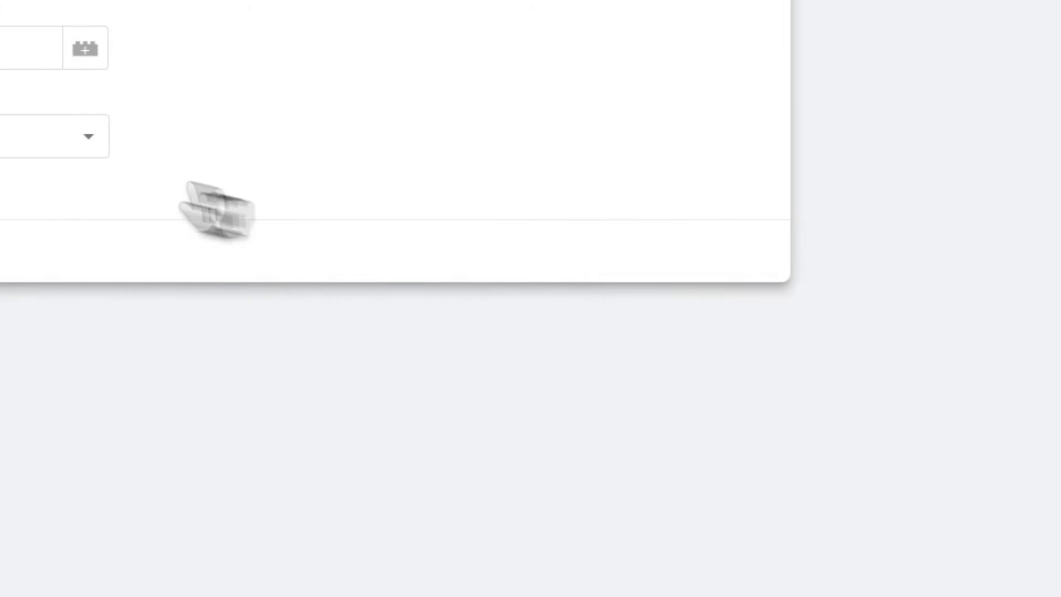
- Set the Data Layer Variable Name to eventProps.email and save the variable
click(462, 206)
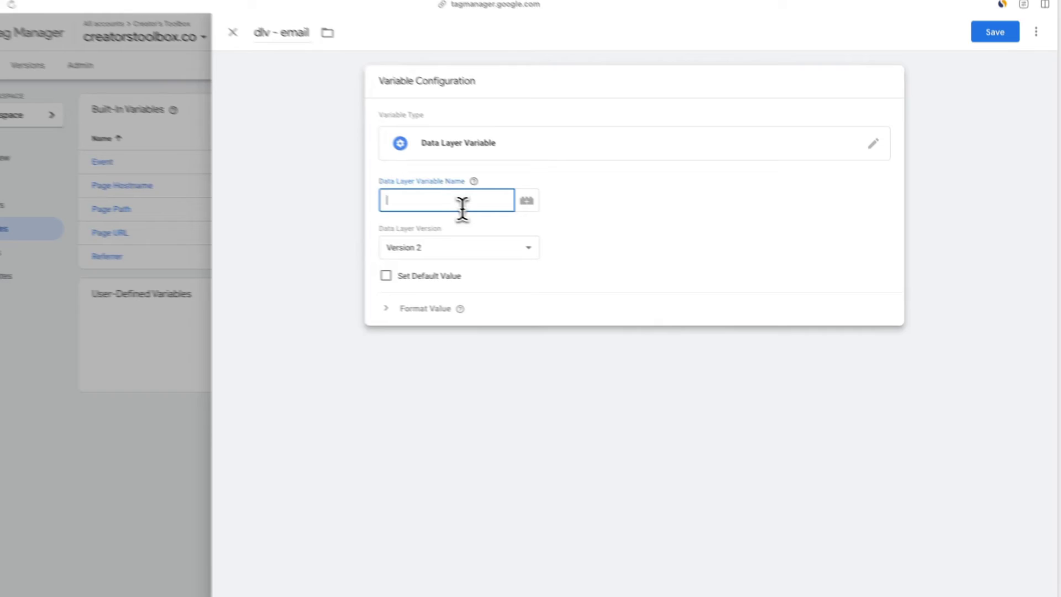
text(eve)
text(ntProps.)
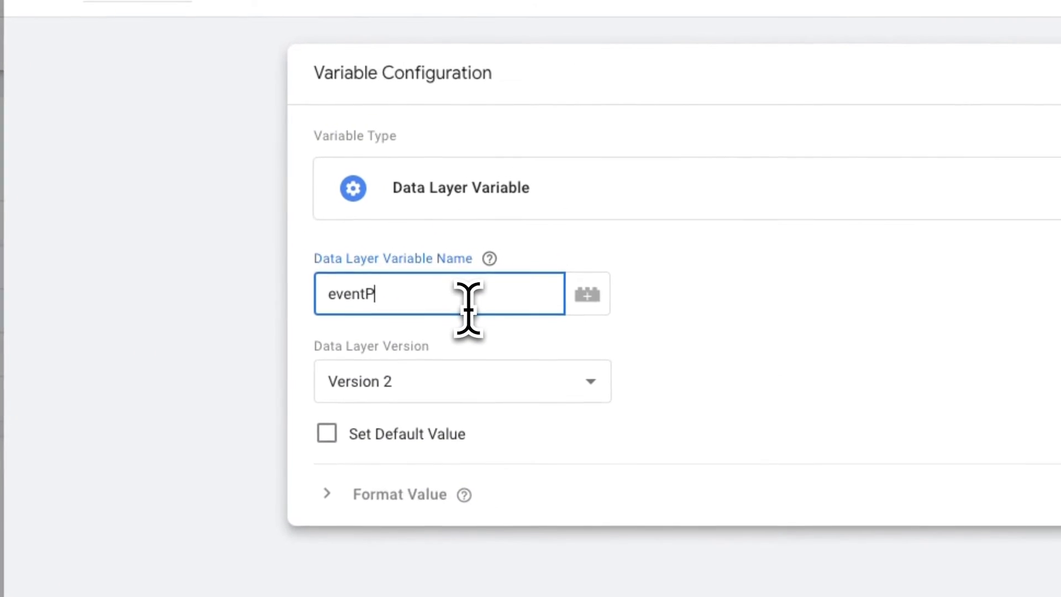
text(email)
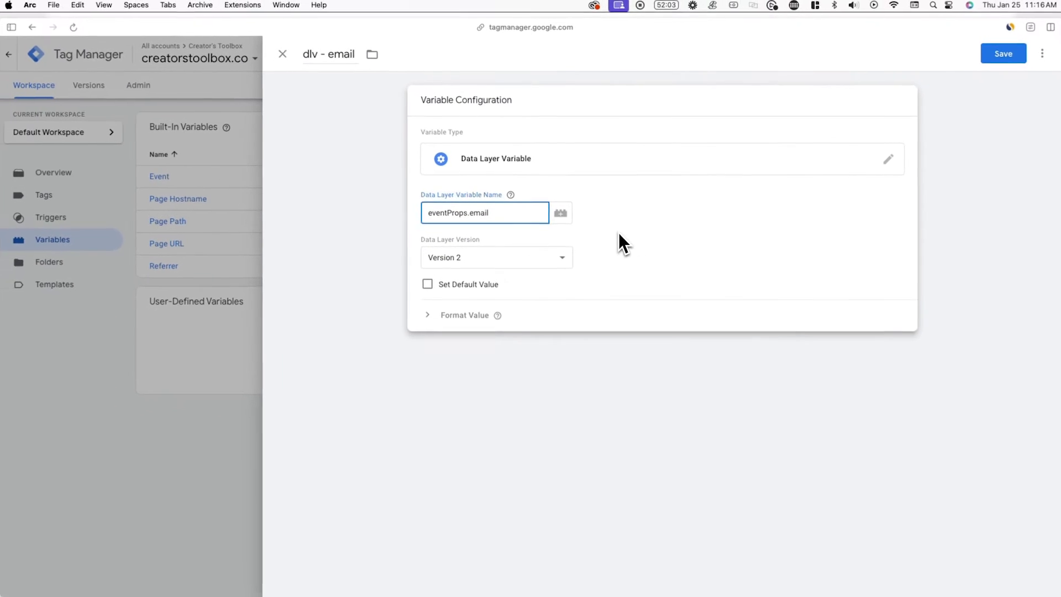
click(702, 334)
click(995, 58)
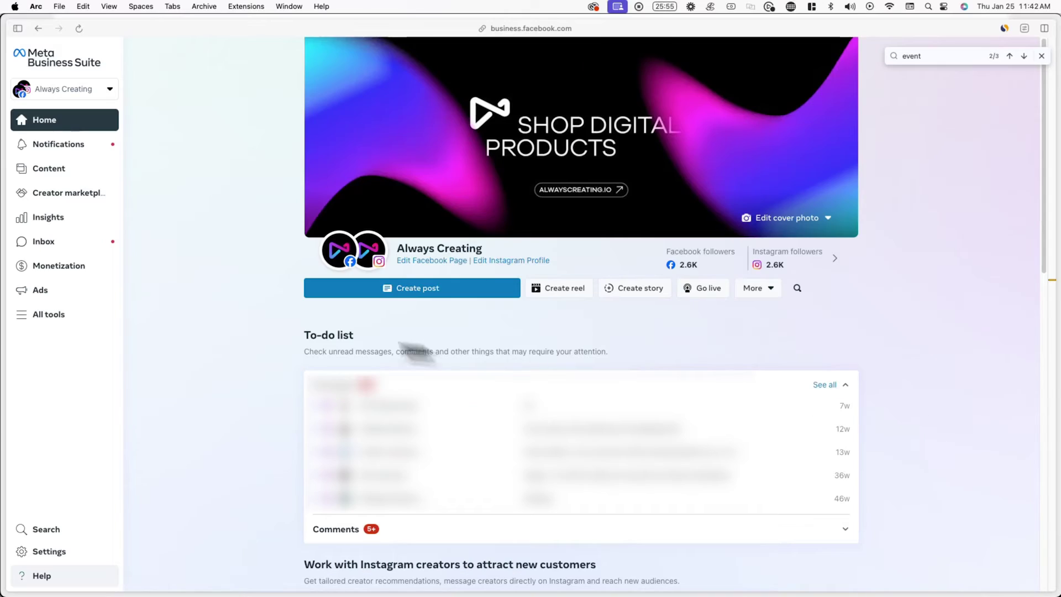
- Switch to Meta Business Suite, open Events Manager, and start connecting data to a new dataset
click(104, 321)
scroll(286, 337, down, 3)
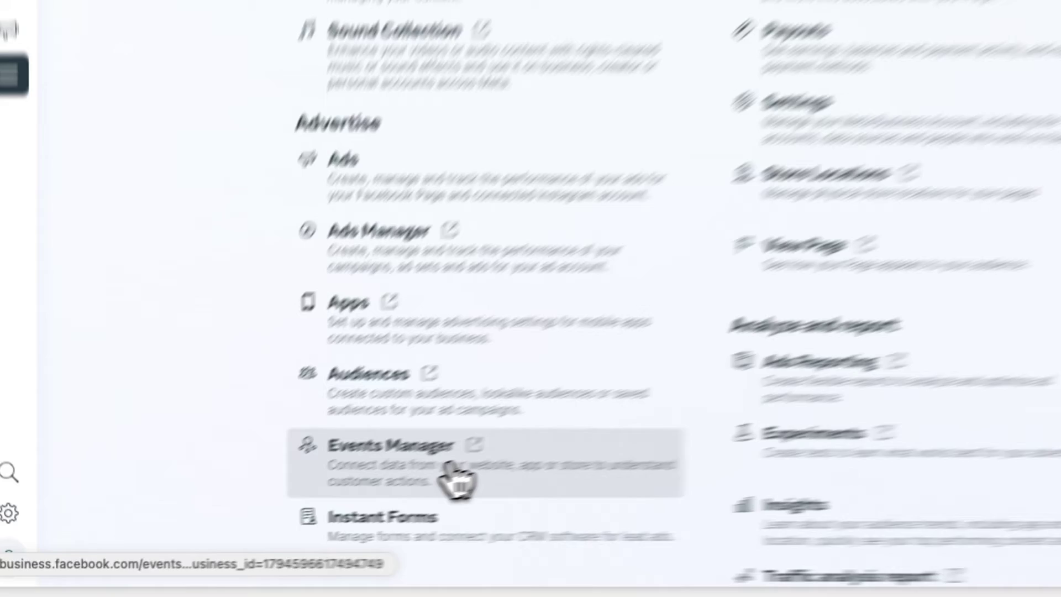
click(484, 454)
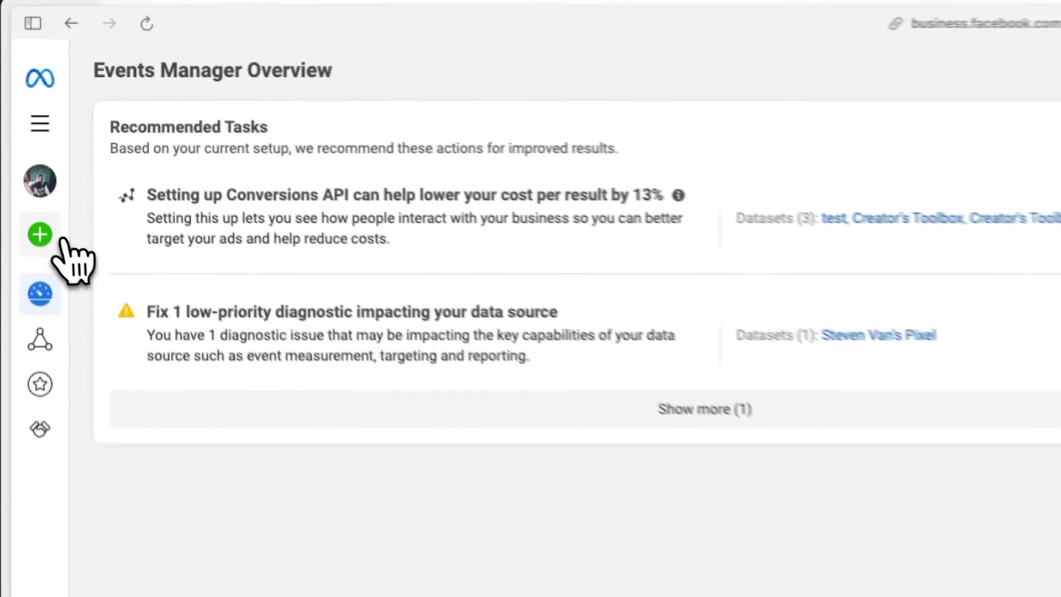
mouse_move(26, 145)
click(200, 253)
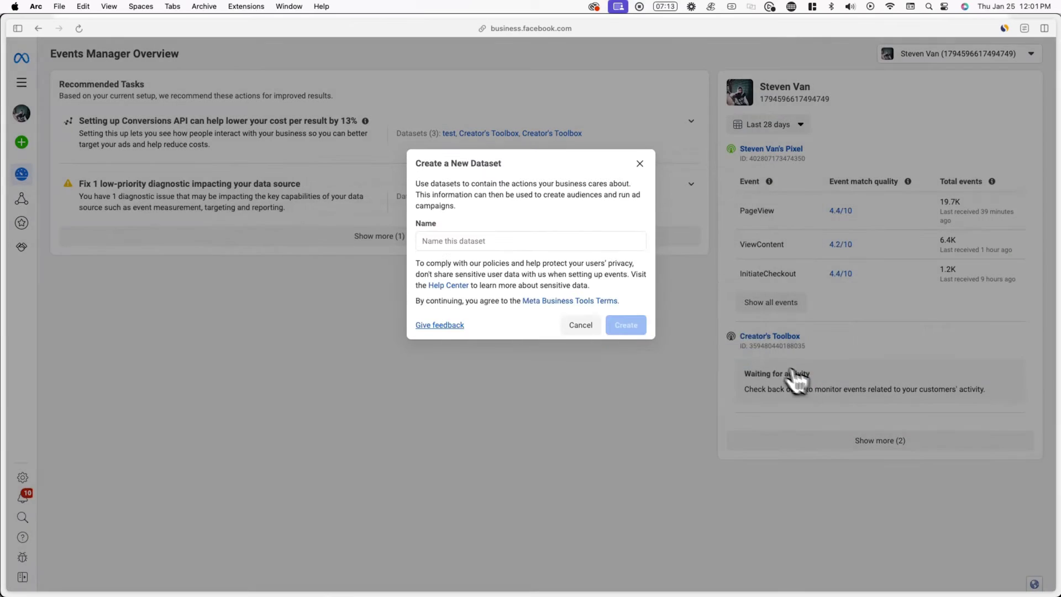
- Give the new dataset a name beginning with Creator's Toolbox and create it
click(550, 240)
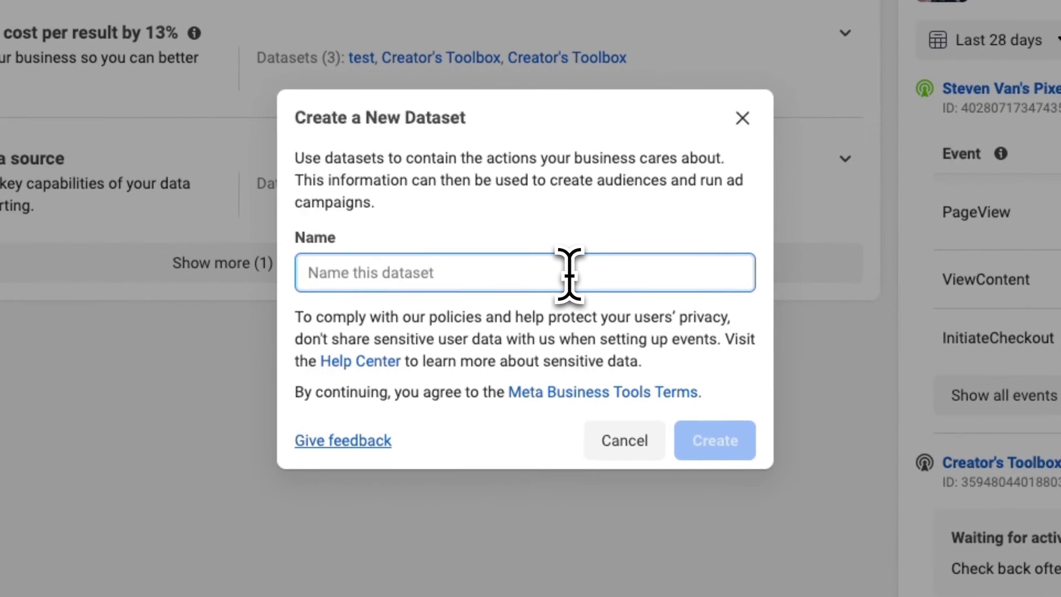
text(Creator's Toolbox Ne)
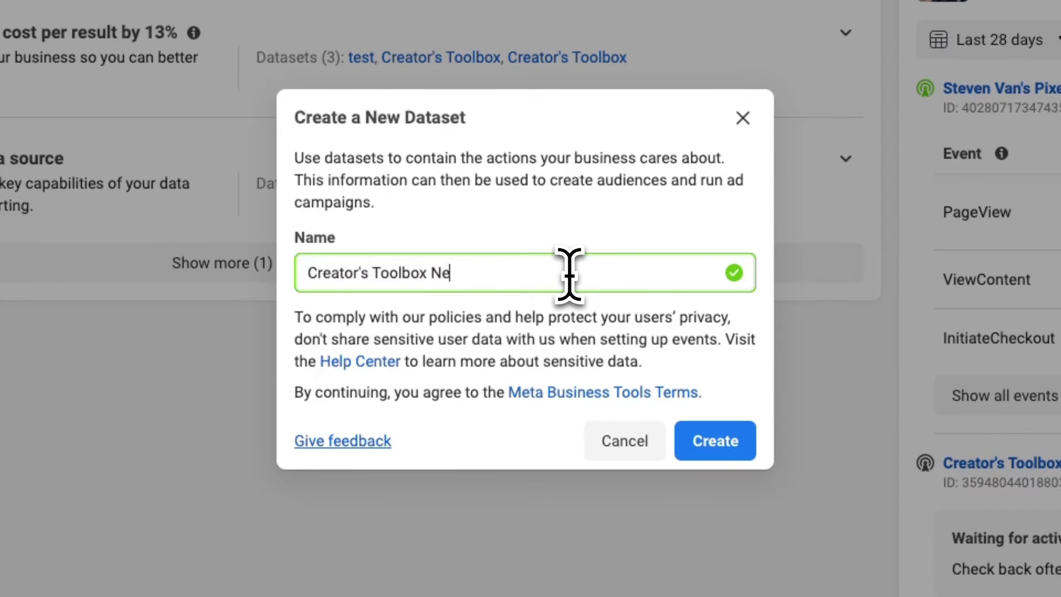
text(r)
click(713, 439)
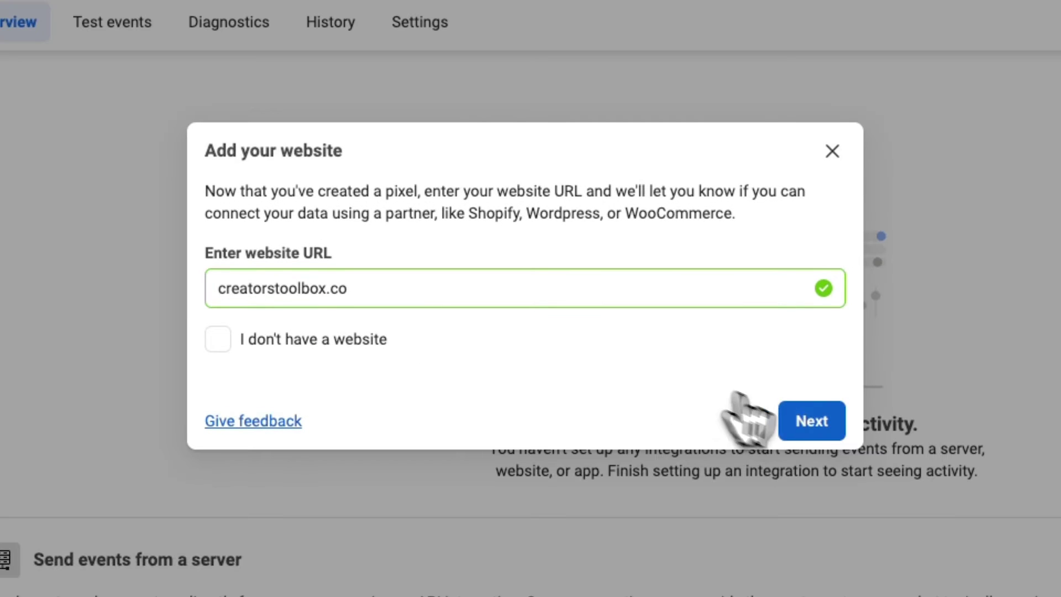
- Confirm creatorstoolbox.co as the pixel's website and choose the Do it yourself setup method
click(819, 429)
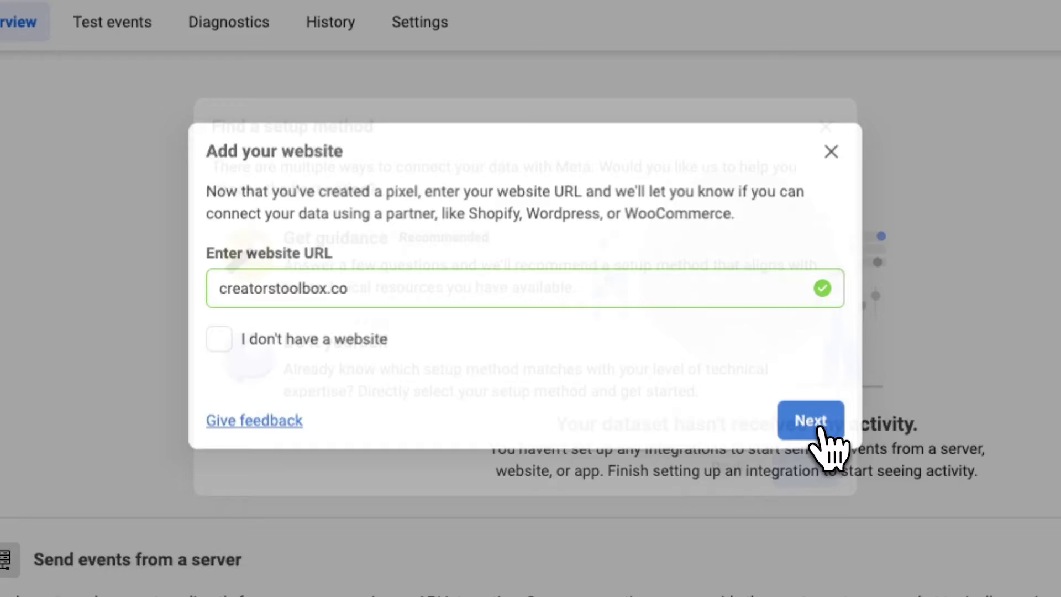
click(647, 371)
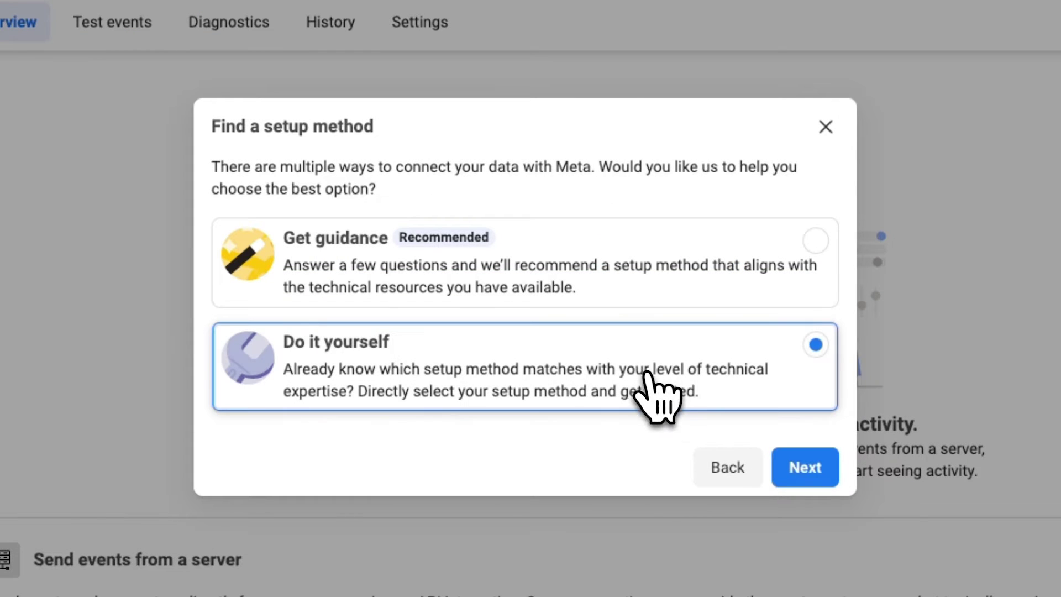
click(805, 462)
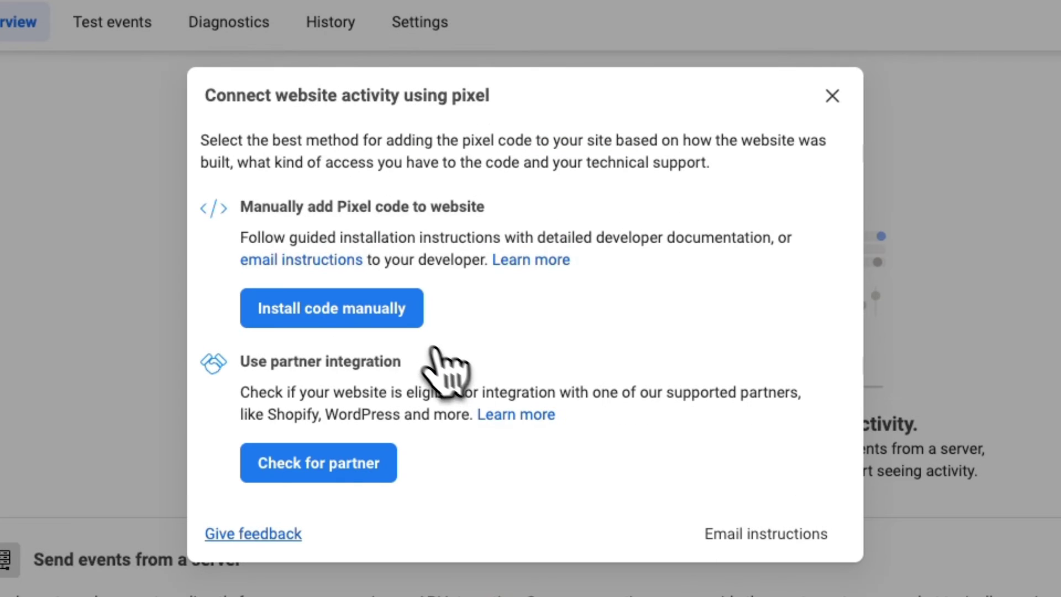
- Choose manual code installation for the pixel and continue past the base code and Automatic Advanced Matching stages
click(408, 319)
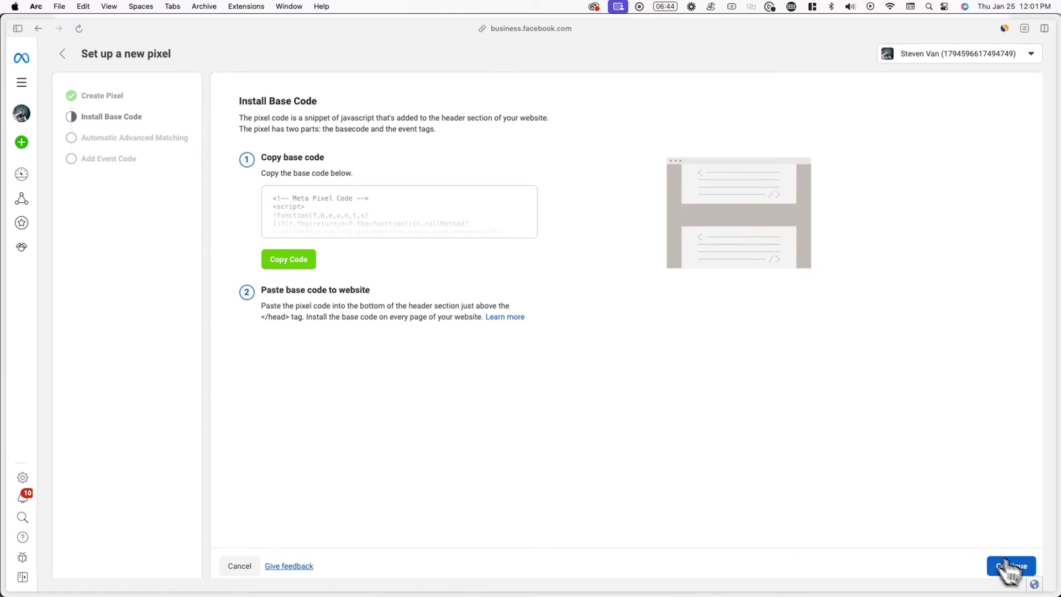
click(1020, 568)
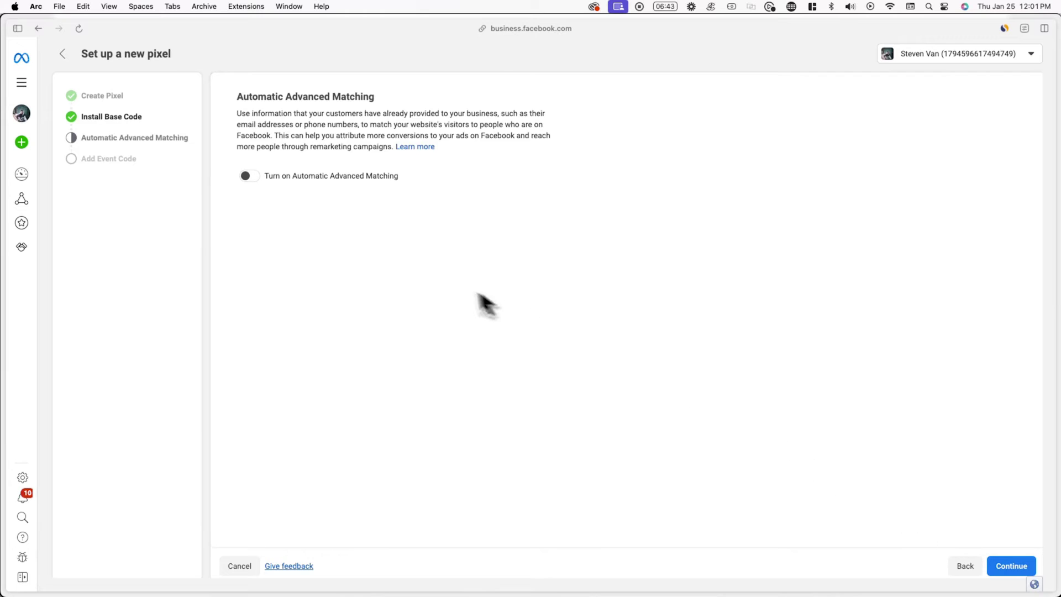
click(1024, 566)
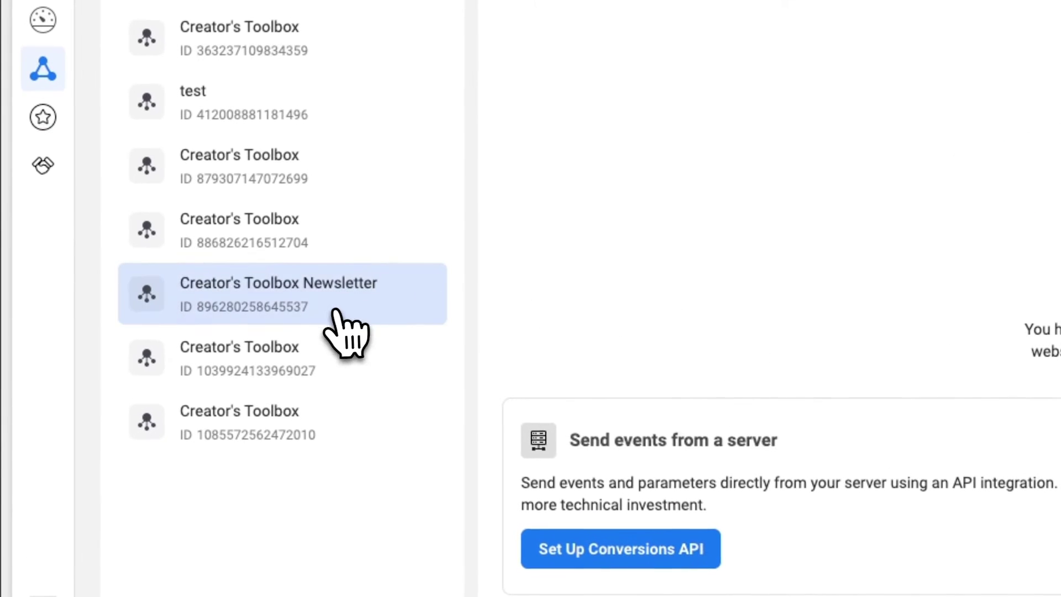
- Copy the ID of the Creator's Toolbox Newsletter dataset
drag(334, 311, 212, 308)
right_click(211, 303)
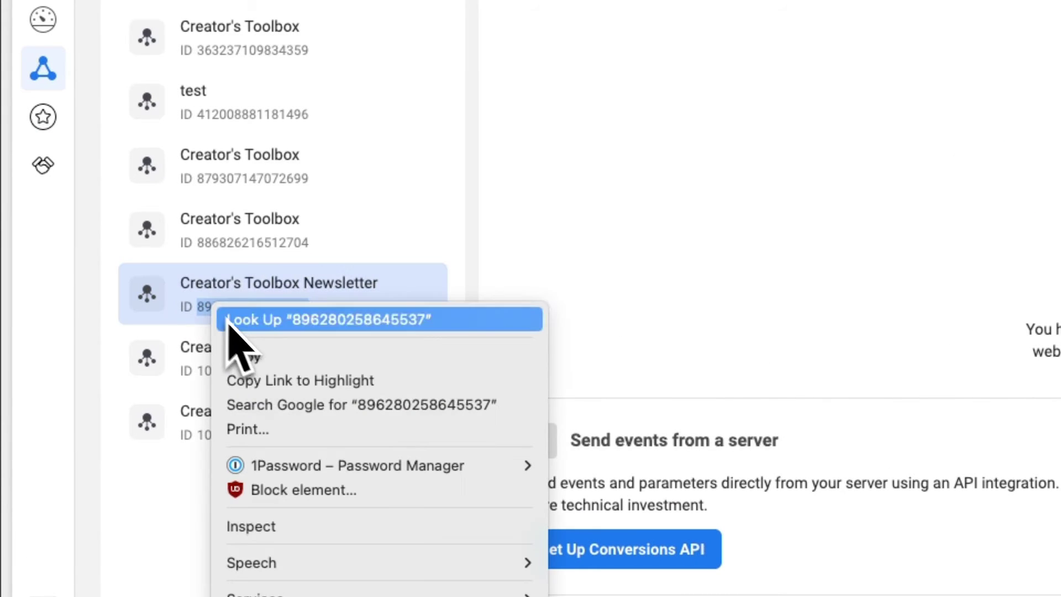
click(258, 365)
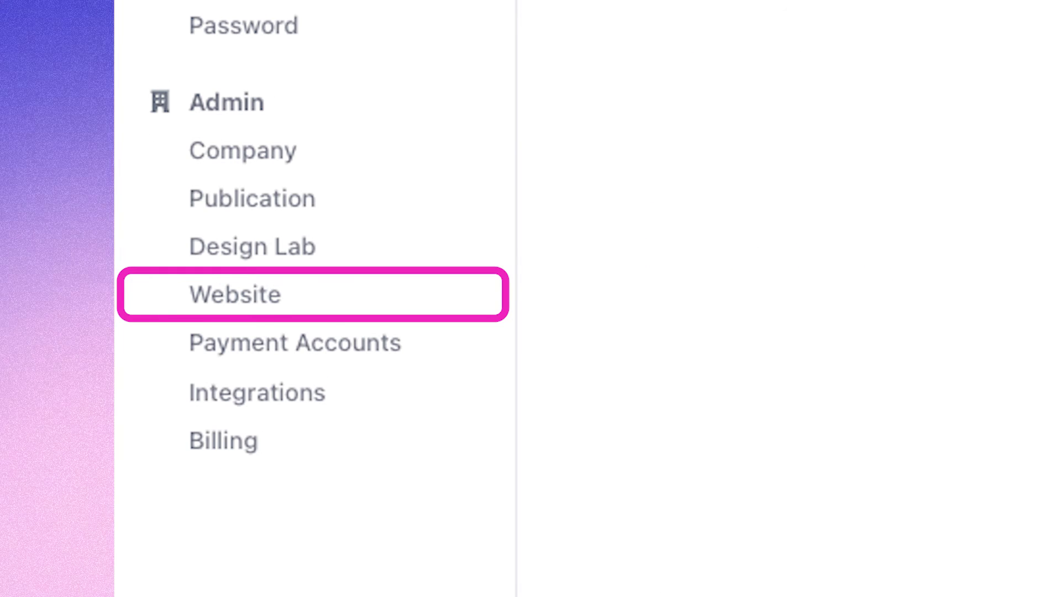
- Switch to the beehiiv website settings, paste the copied dataset ID as the Meta Pixel ID, and save it
click(439, 159)
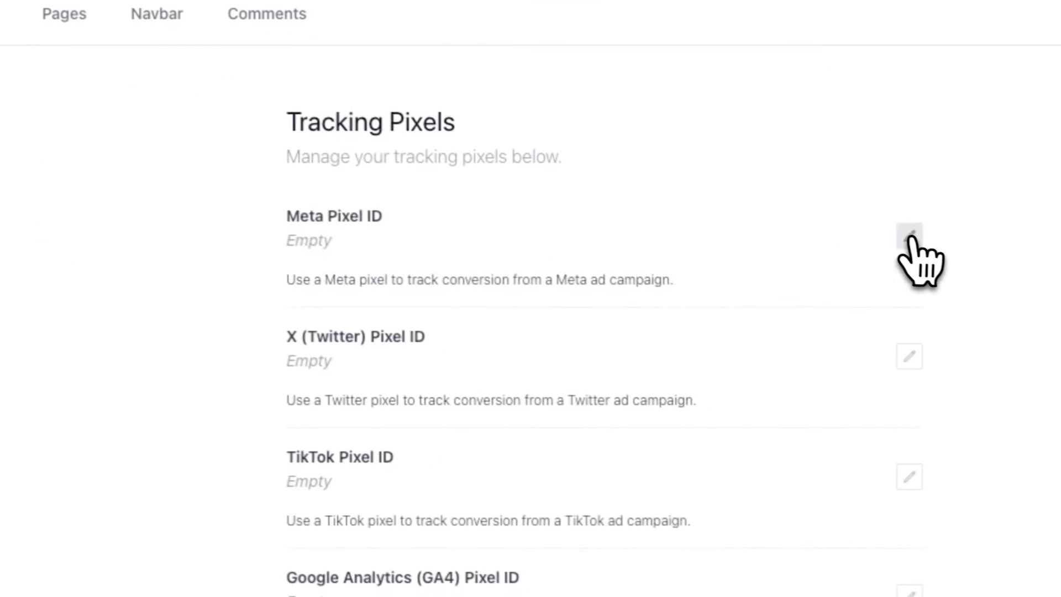
click(1059, 265)
click(789, 298)
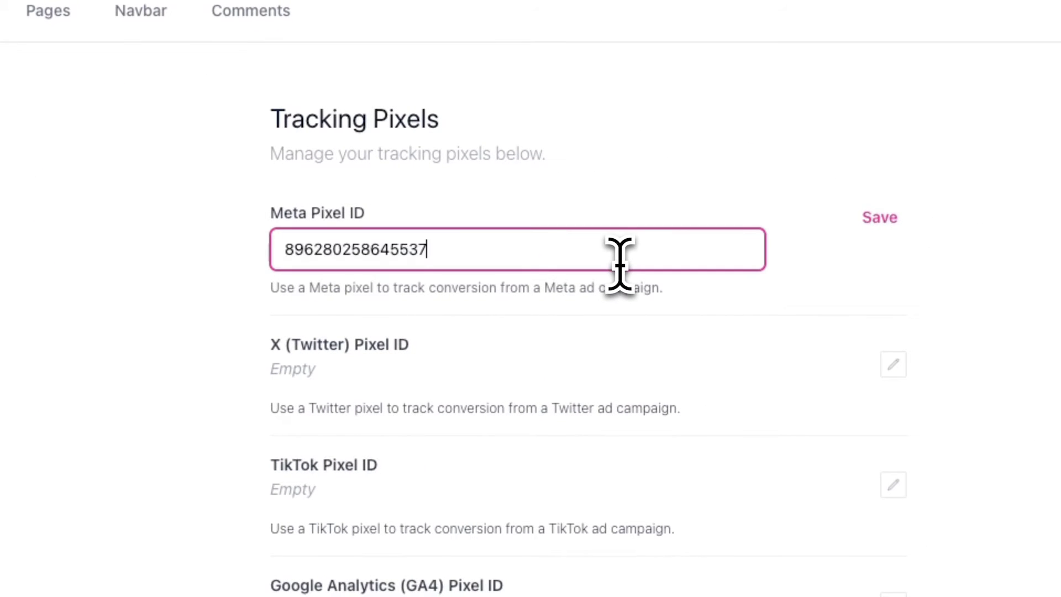
click(878, 220)
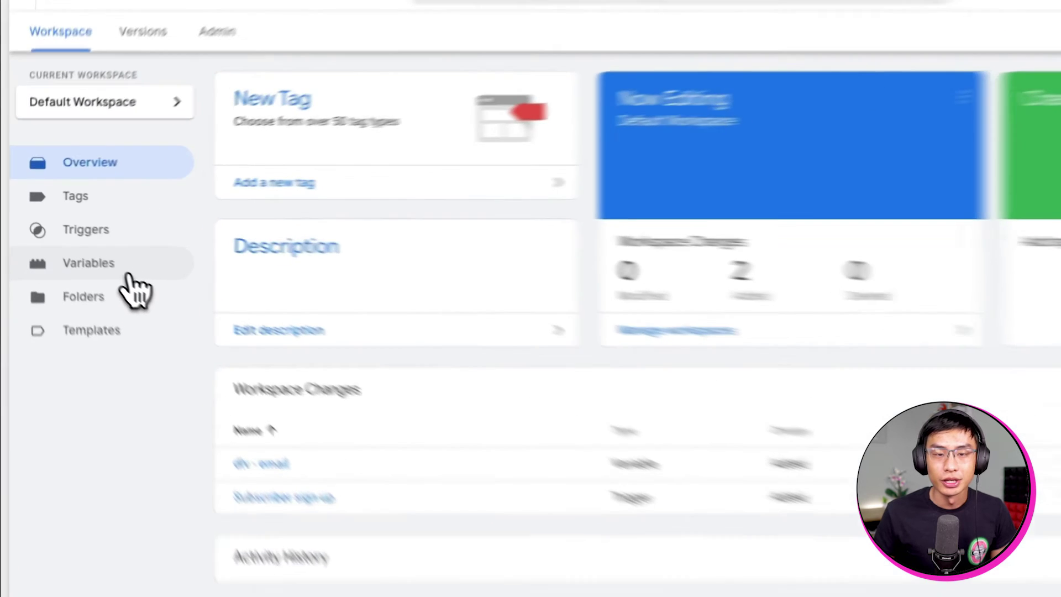
- Switch to Google Tag Manager and create a user-defined variable named "id - meta" with the type Constant
click(131, 272)
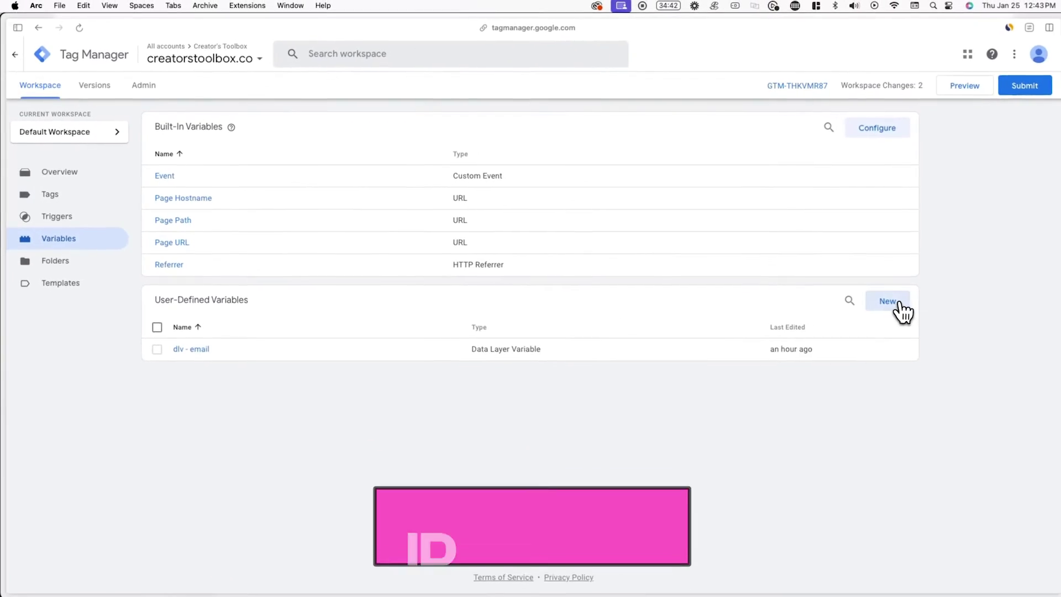
click(899, 304)
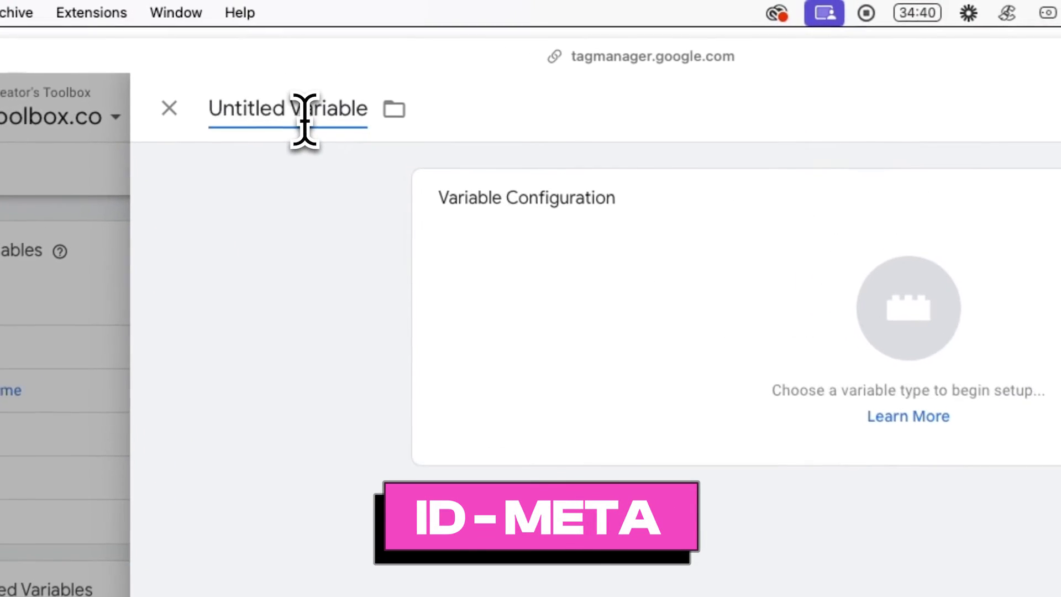
click(304, 118)
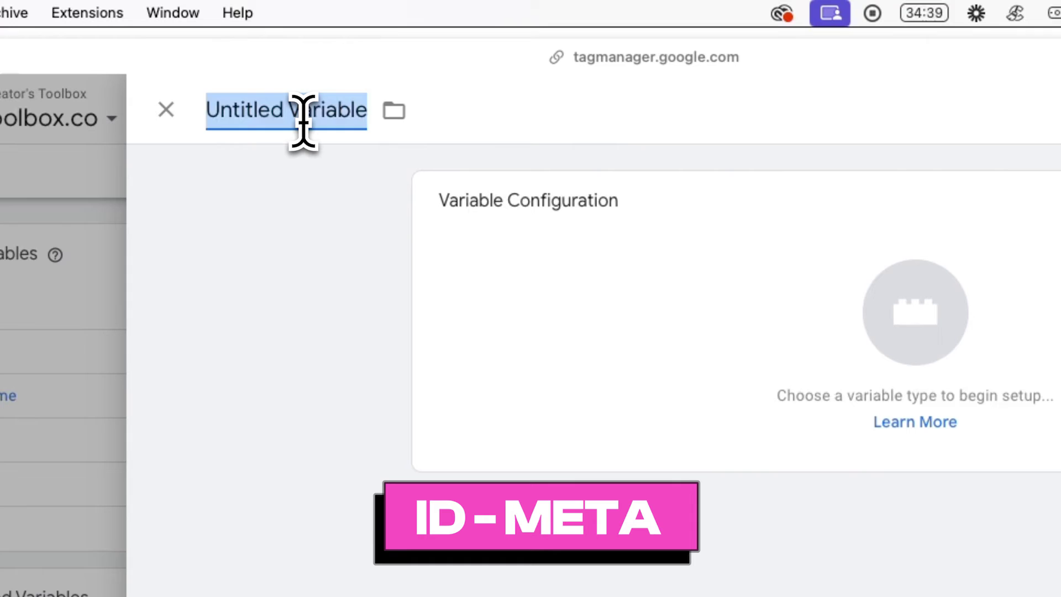
text(id - met)
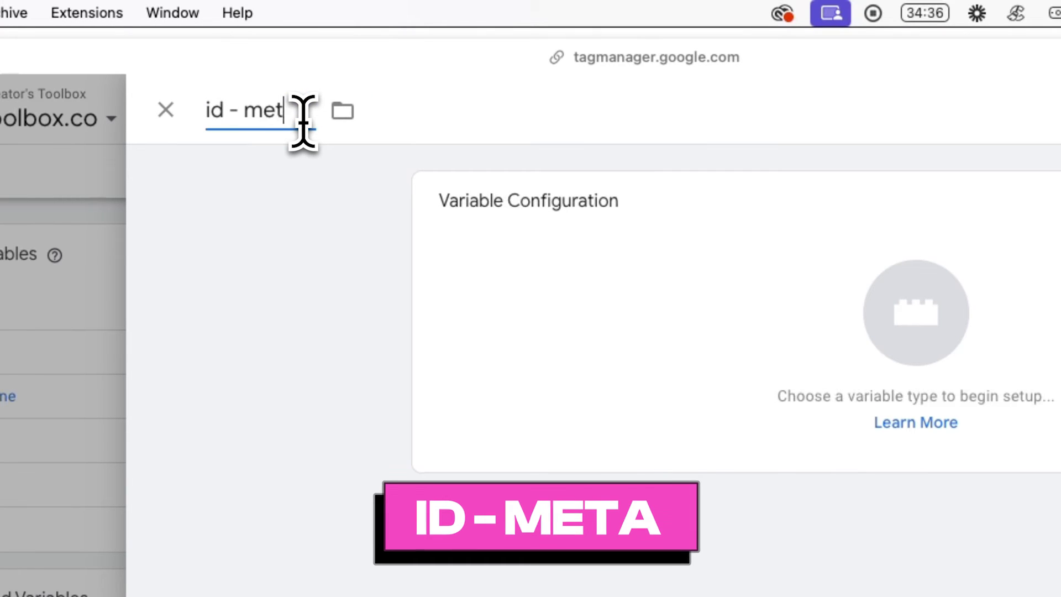
text(a)
click(890, 278)
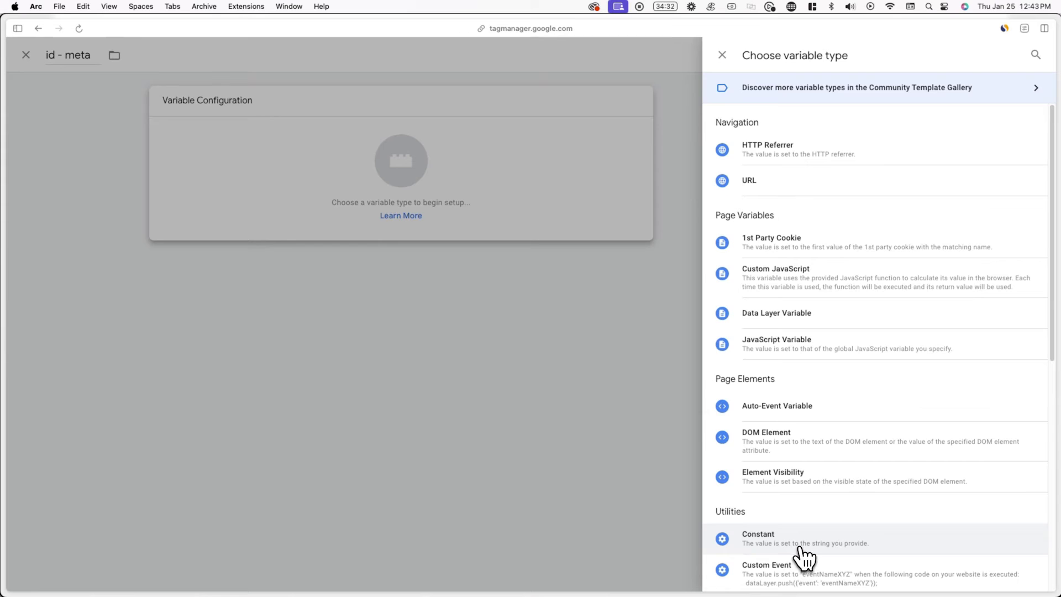
click(805, 559)
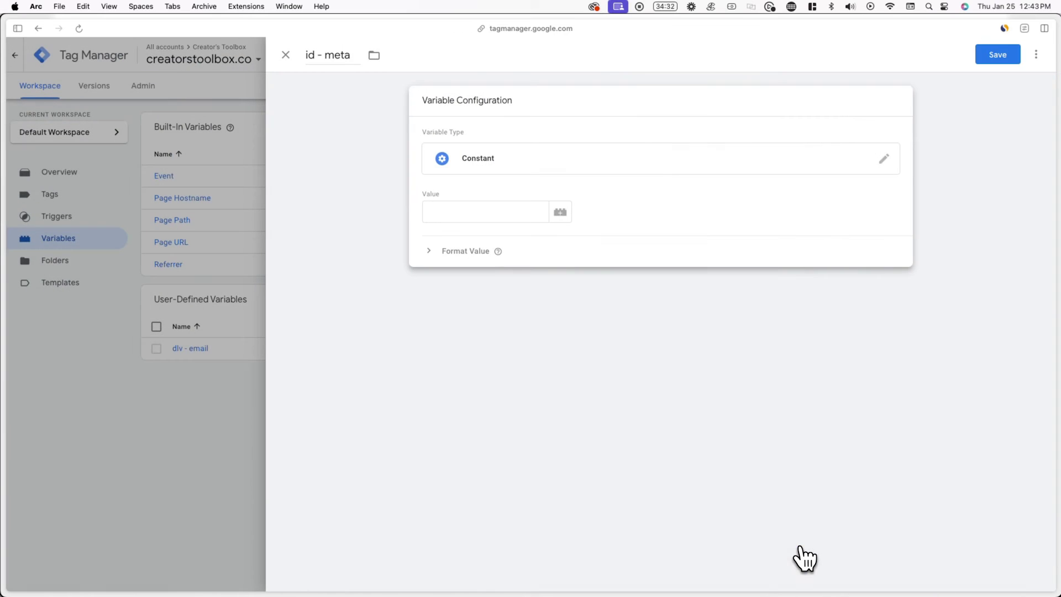
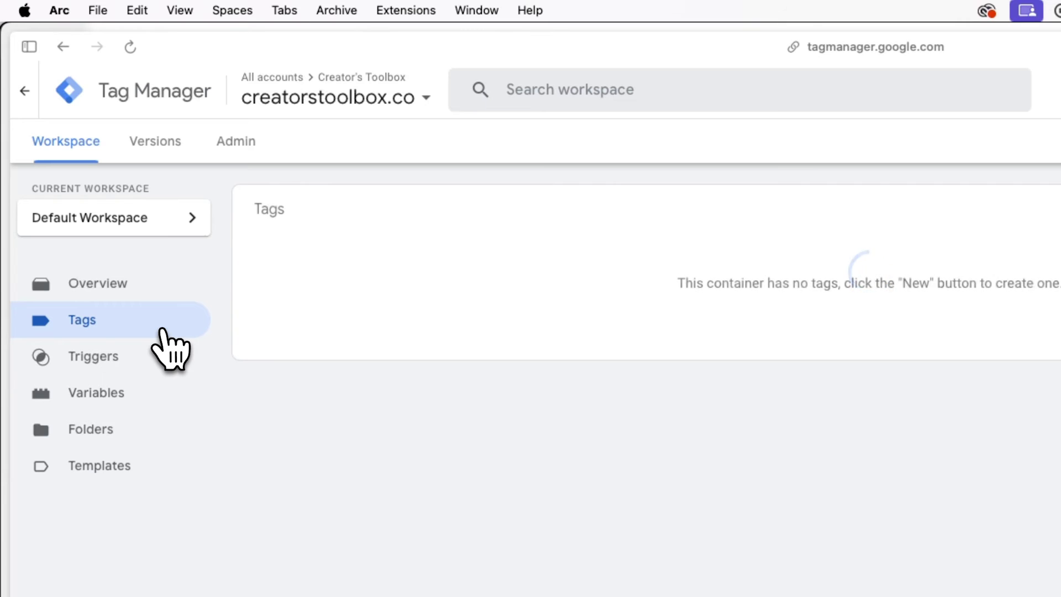
- Start a new tag and search the Community Template Gallery for Facebook
click(893, 133)
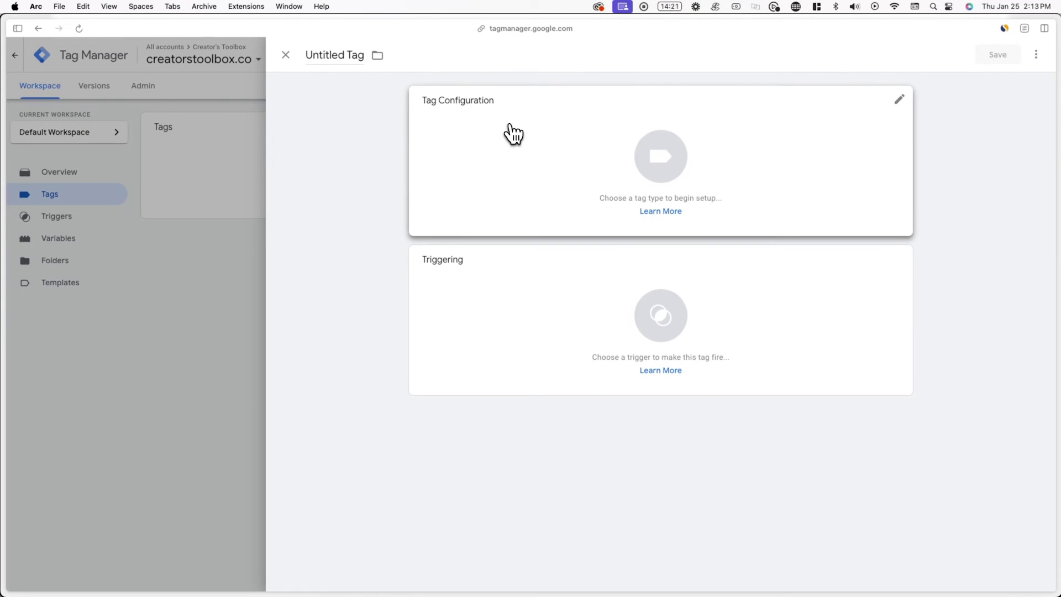
click(513, 134)
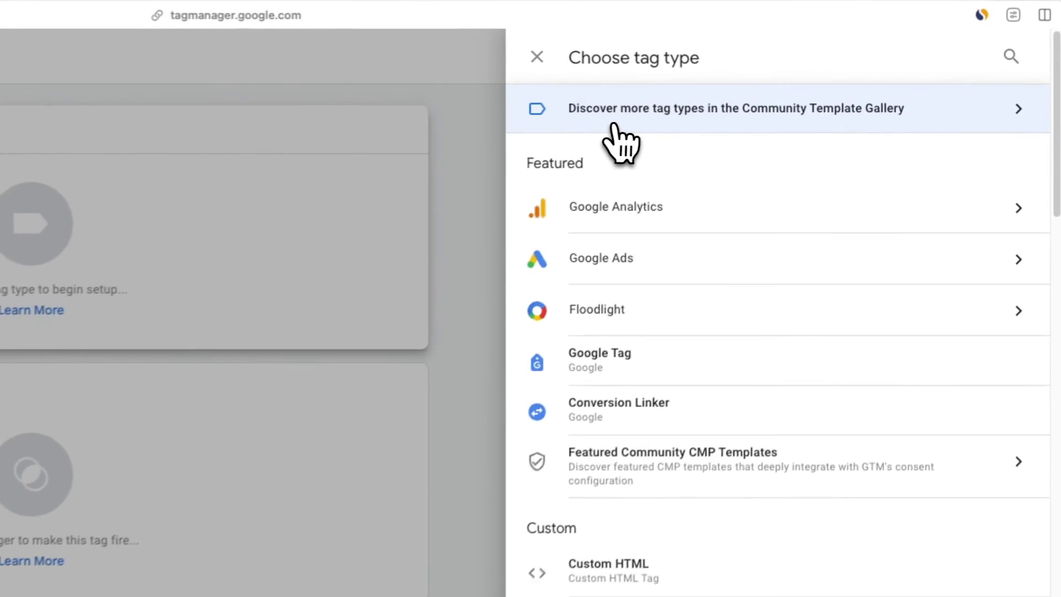
click(772, 93)
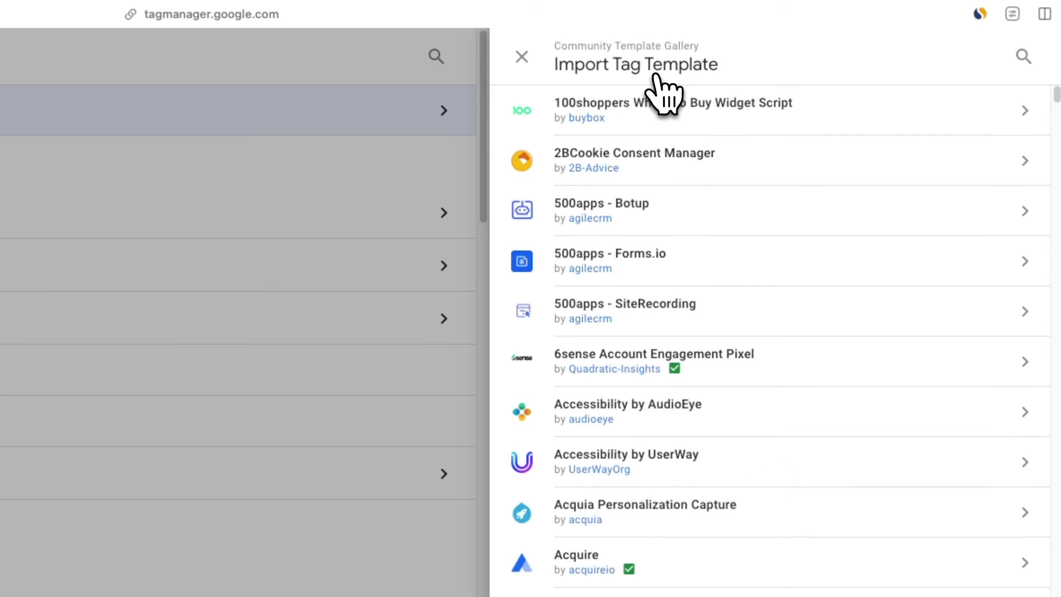
click(1019, 53)
text(Facebook)
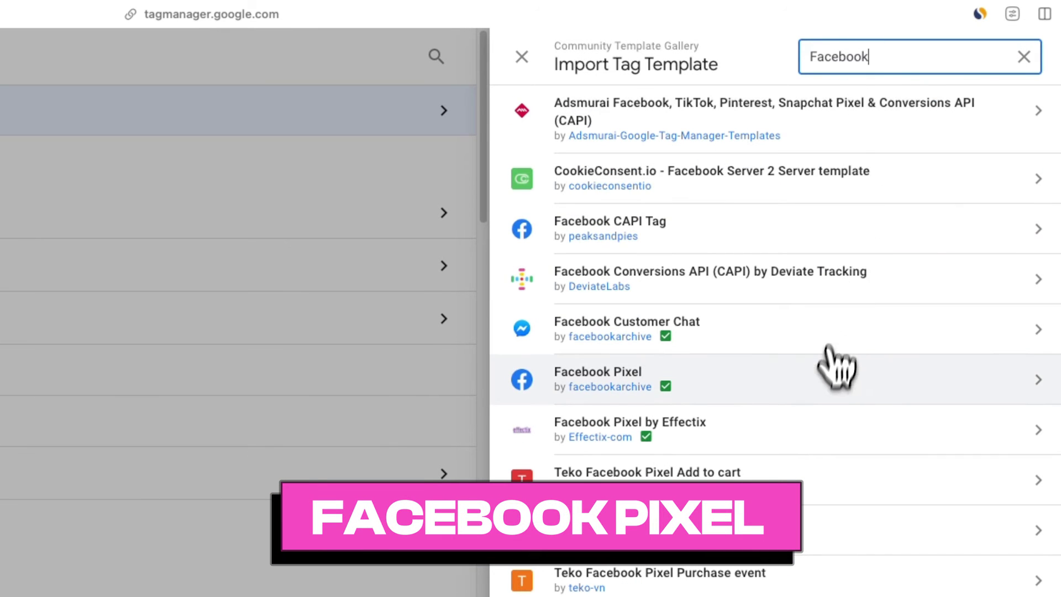
- Add the Facebook Pixel template by facebookarchive to the workspace and accept its permissions
click(863, 379)
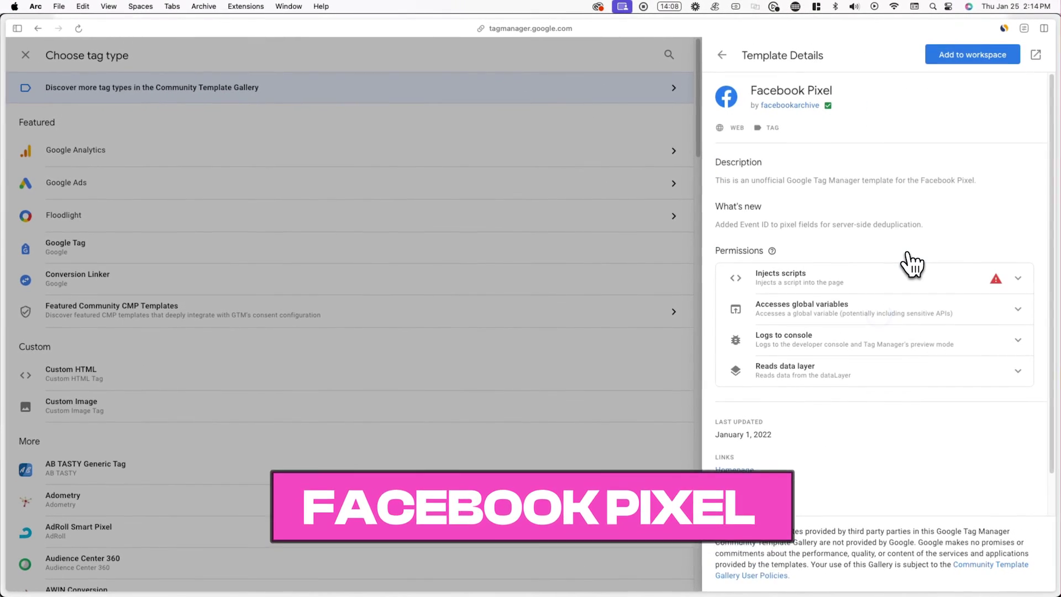
click(978, 58)
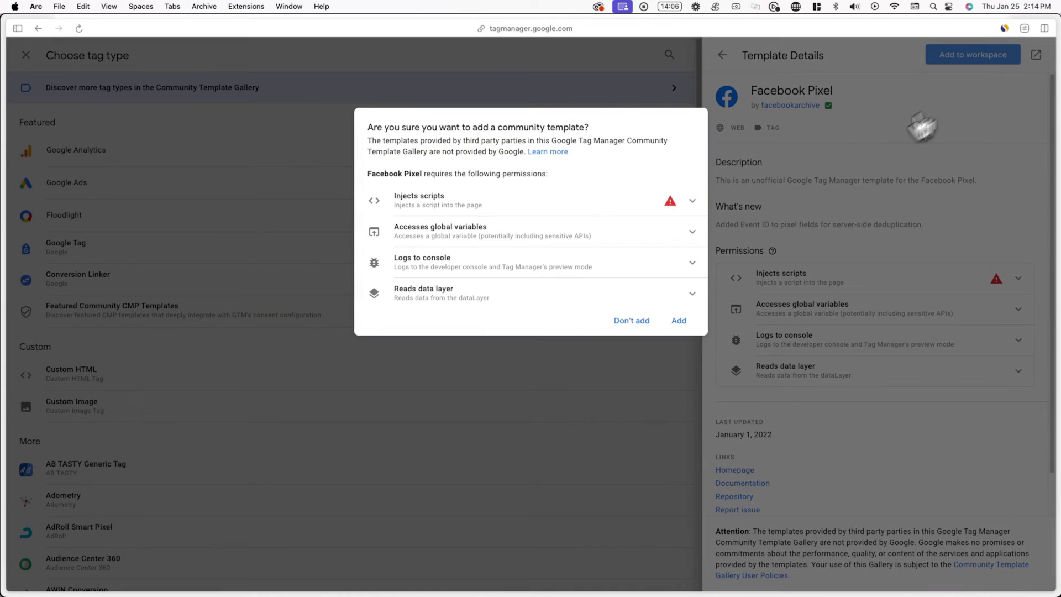
click(679, 321)
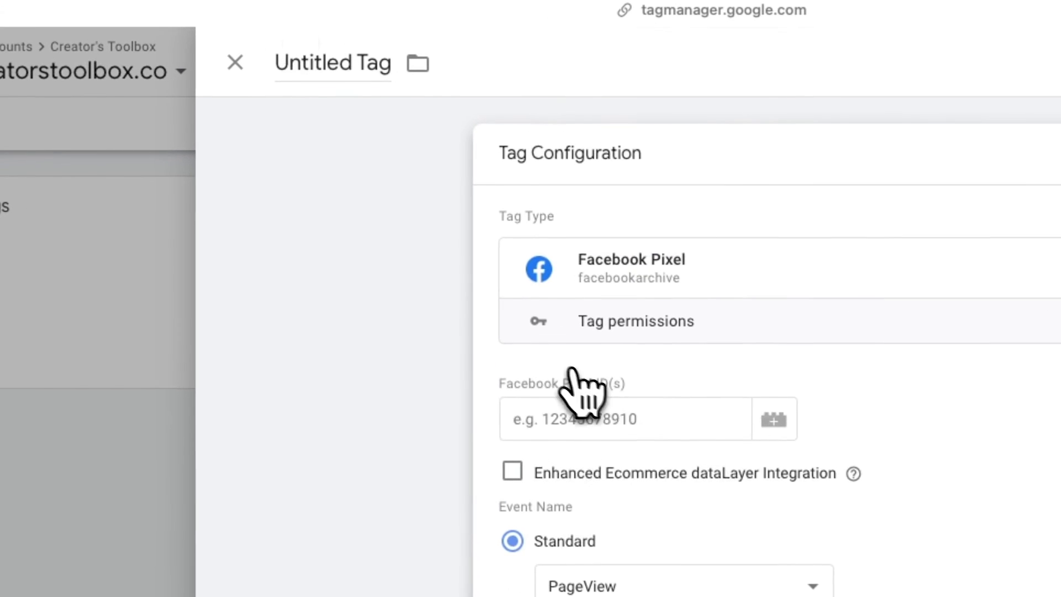
- Name the tag "Meta Event - Subscribe" and set its Facebook Pixel ID to the {{id - meta}} variable
click(316, 53)
text(Meta Event - Subscribe)
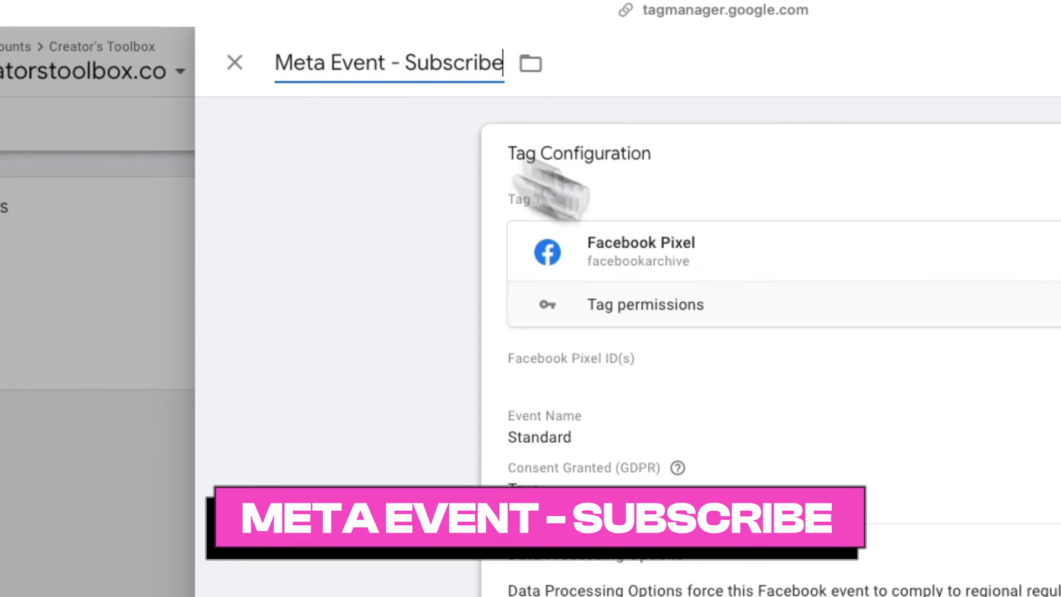
click(956, 420)
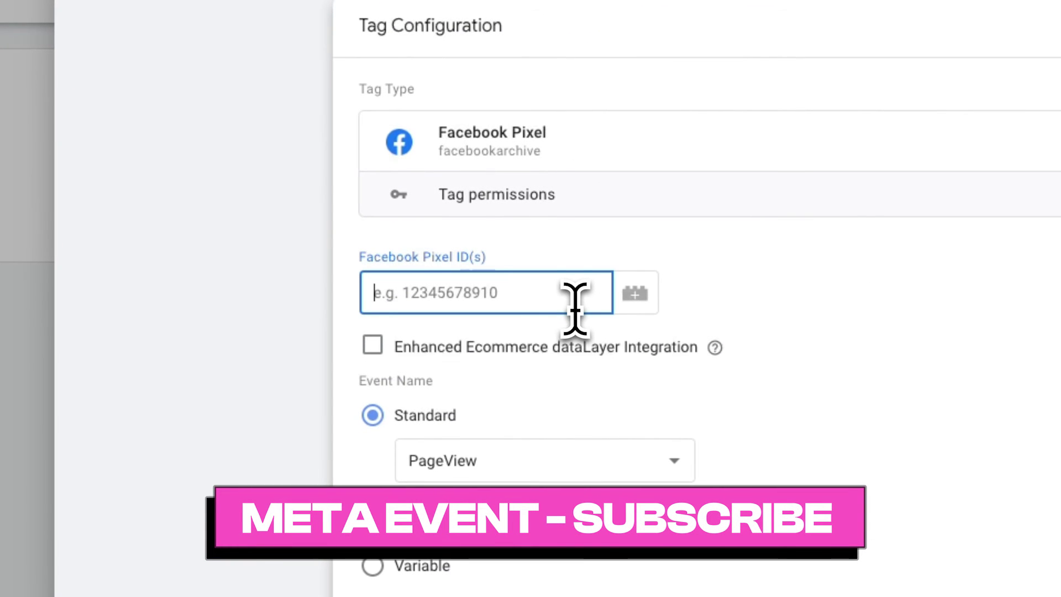
text({)
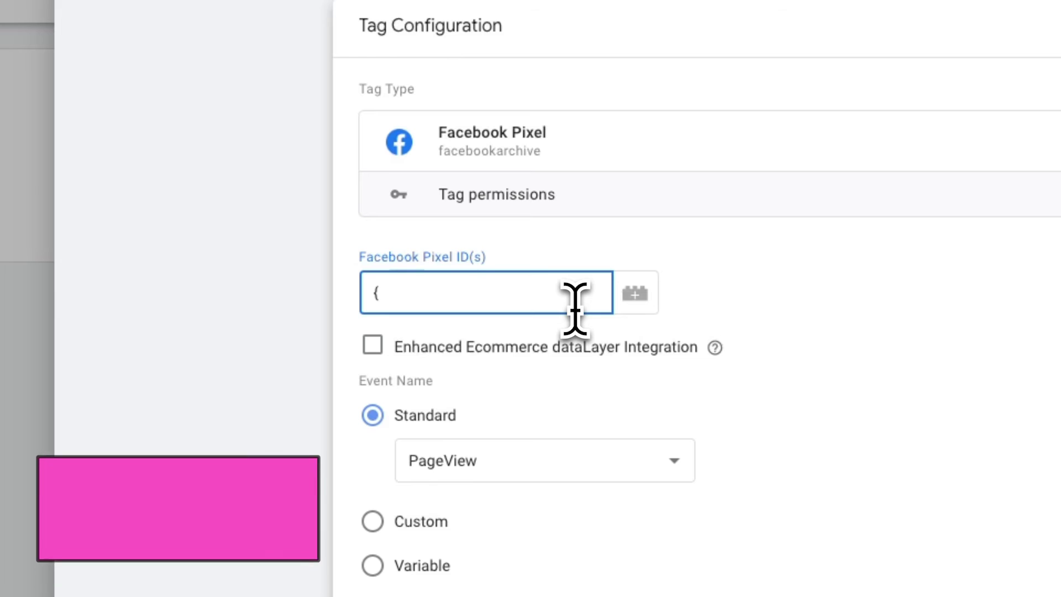
text({)
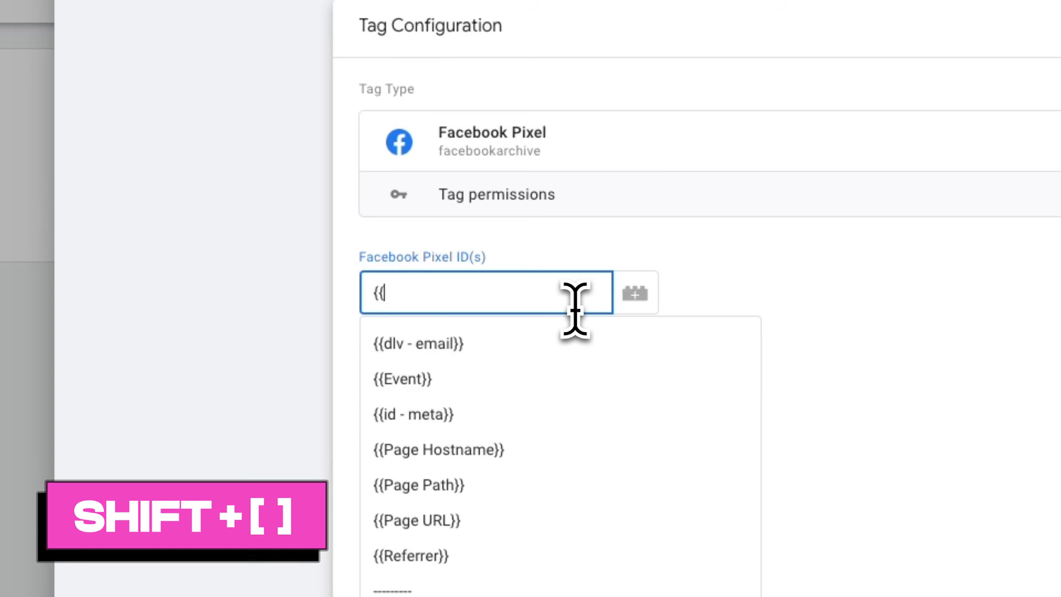
click(596, 413)
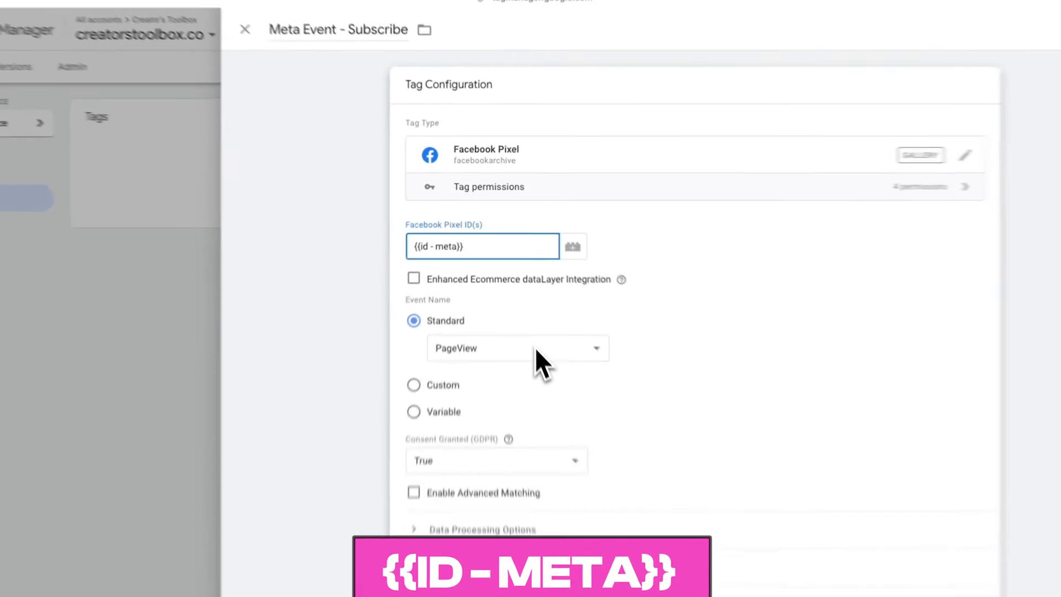
- Set the tag's standard event name to Subscribe and enable Advanced Matching
click(575, 461)
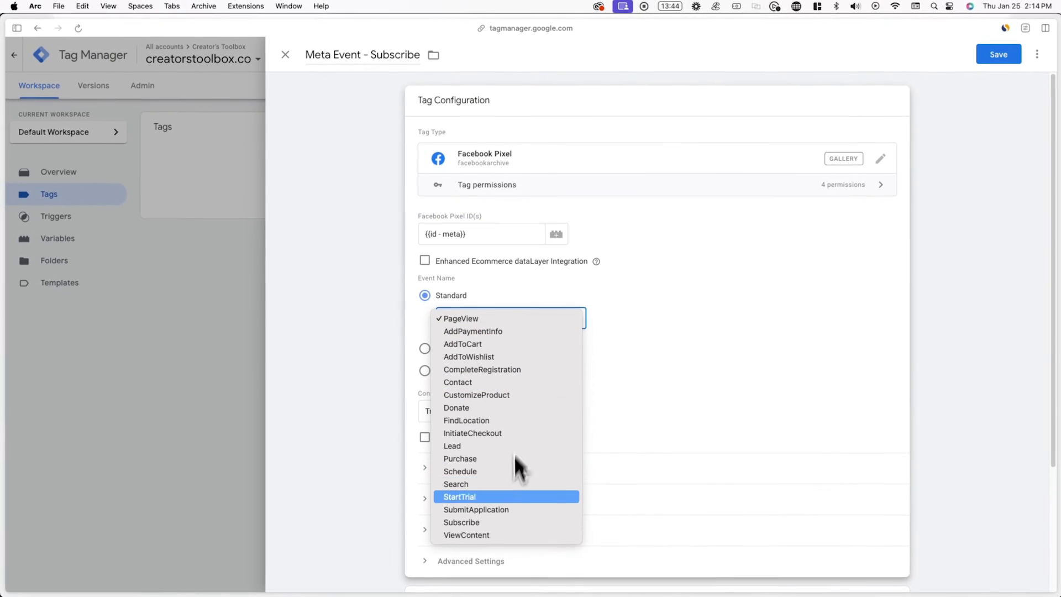
click(501, 522)
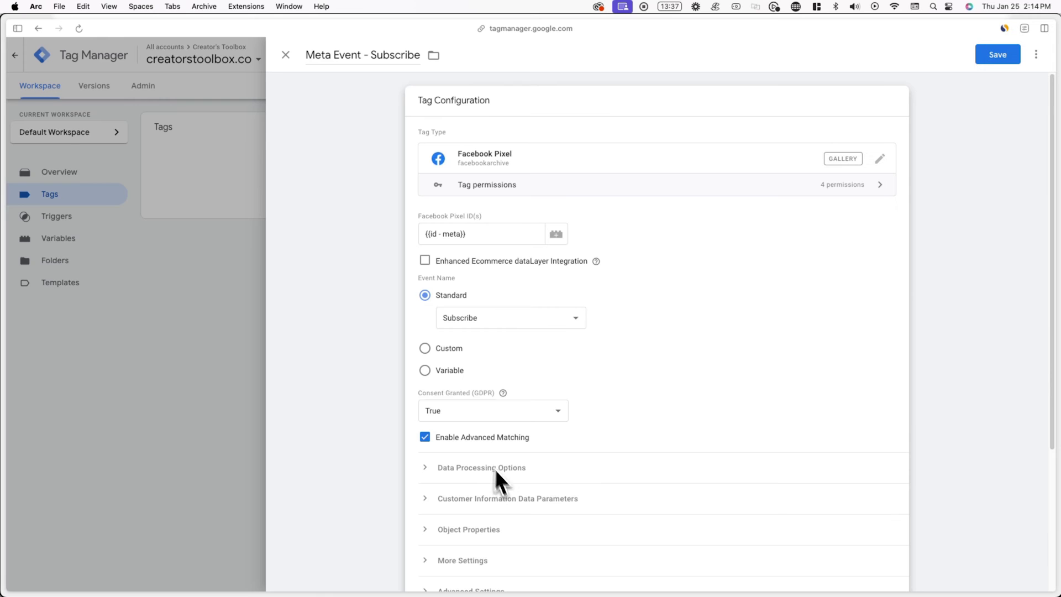
- Add an Email parameter with the value {{dlv - email}} to the tag's Customer Information Data Parameters
scroll(525, 499, down, 3)
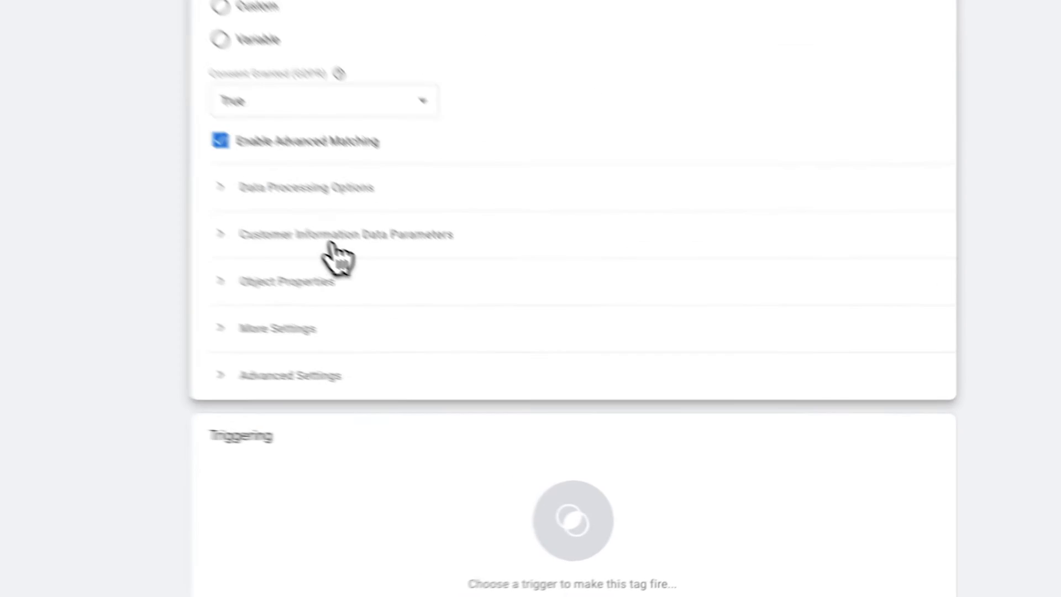
click(497, 339)
click(257, 265)
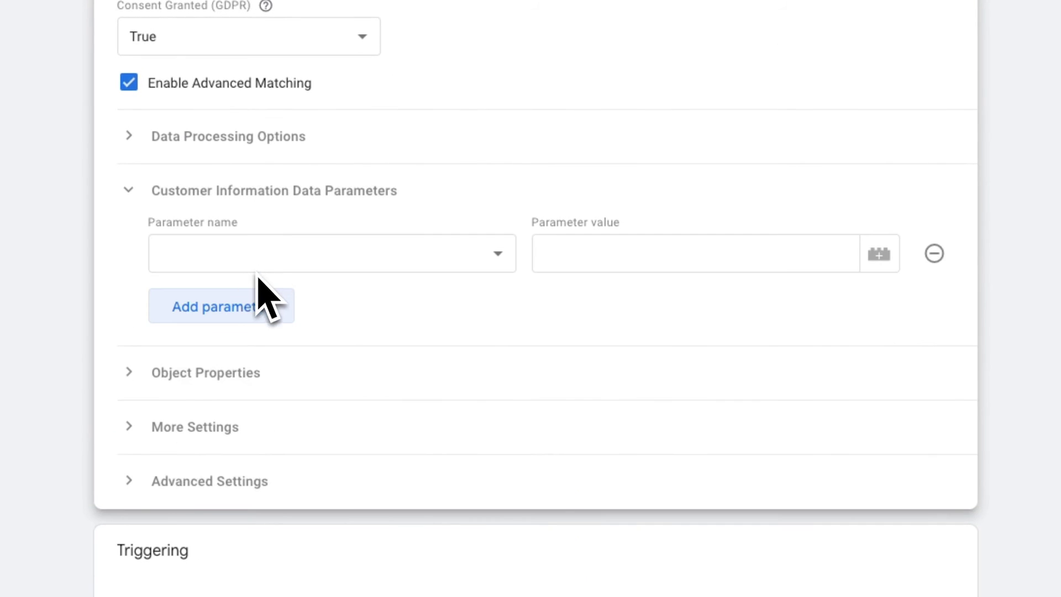
click(257, 261)
click(257, 344)
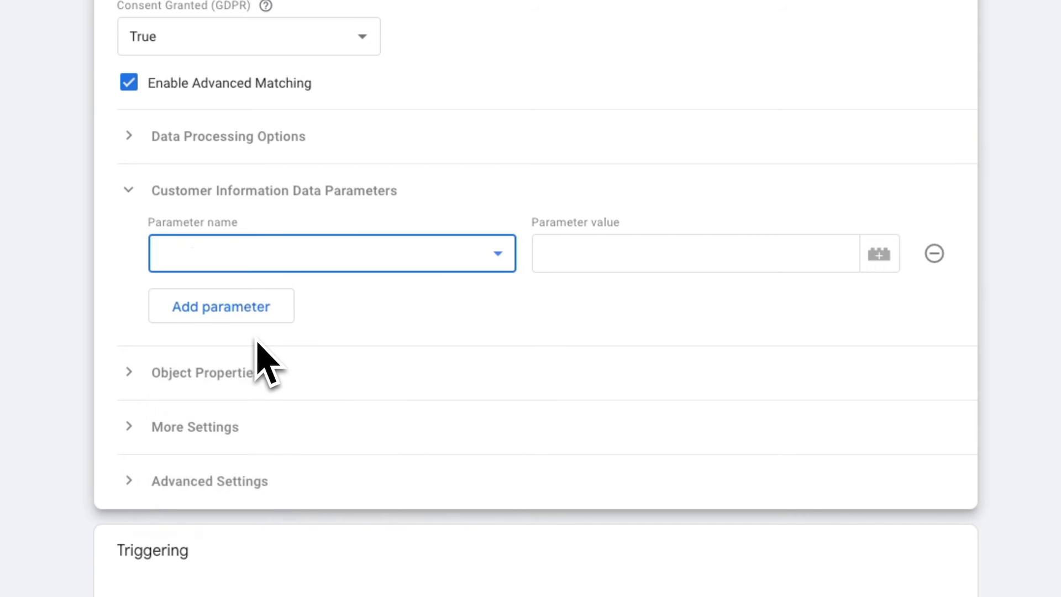
click(619, 249)
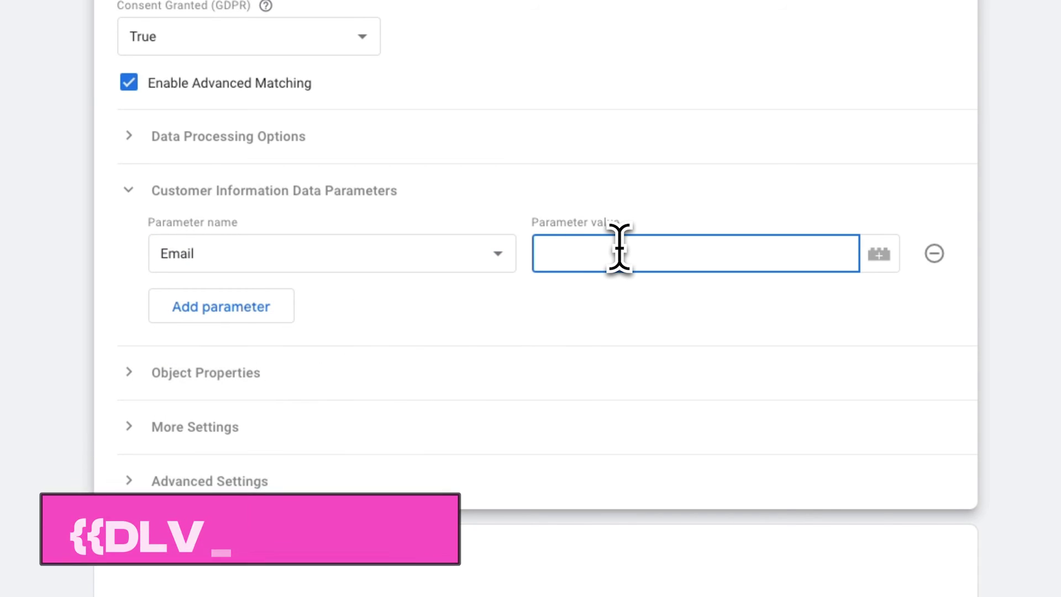
text({{)
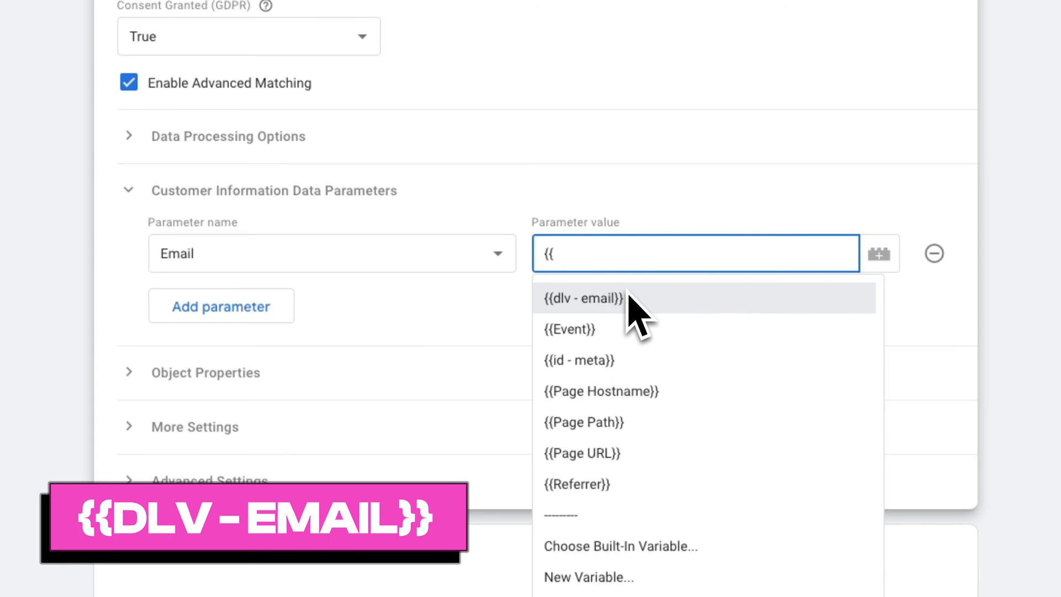
click(635, 305)
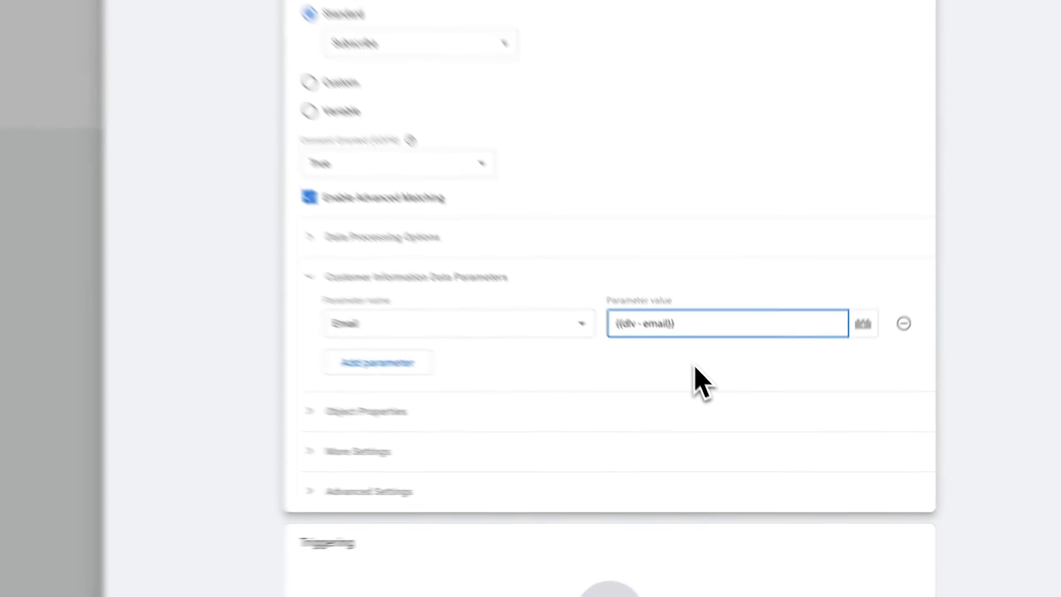
- Assign the Subscriber sign-up trigger to the Meta Event - Subscribe tag and save the tag
scroll(661, 488, down, 2)
click(647, 505)
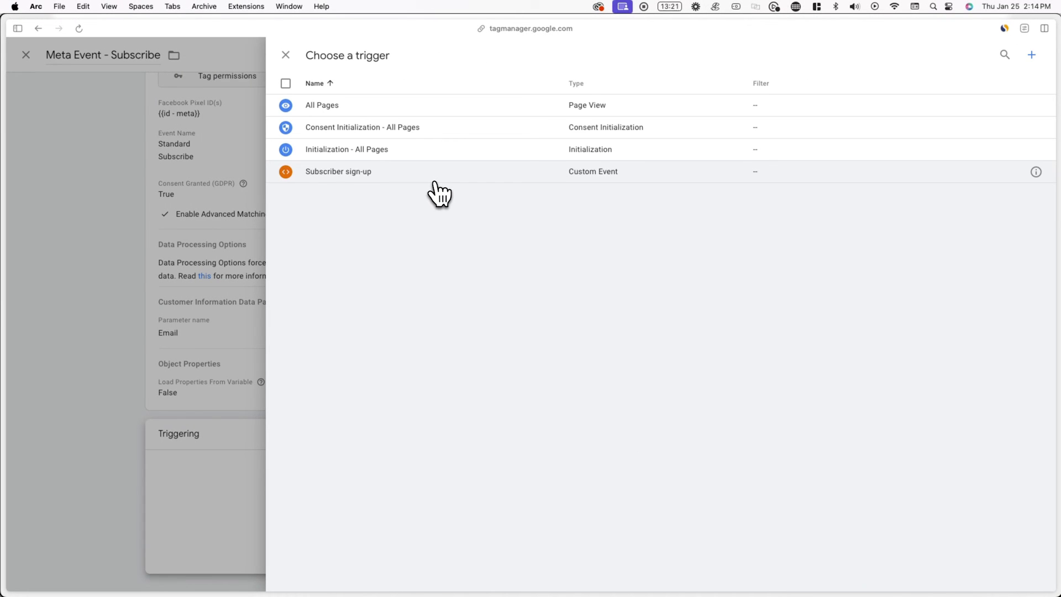
click(435, 181)
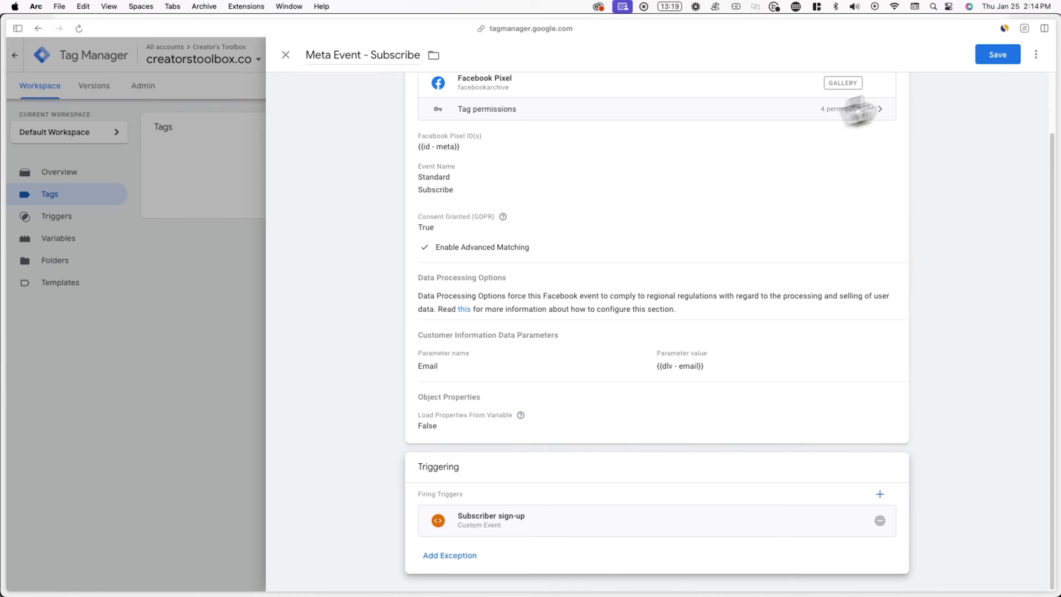
click(998, 53)
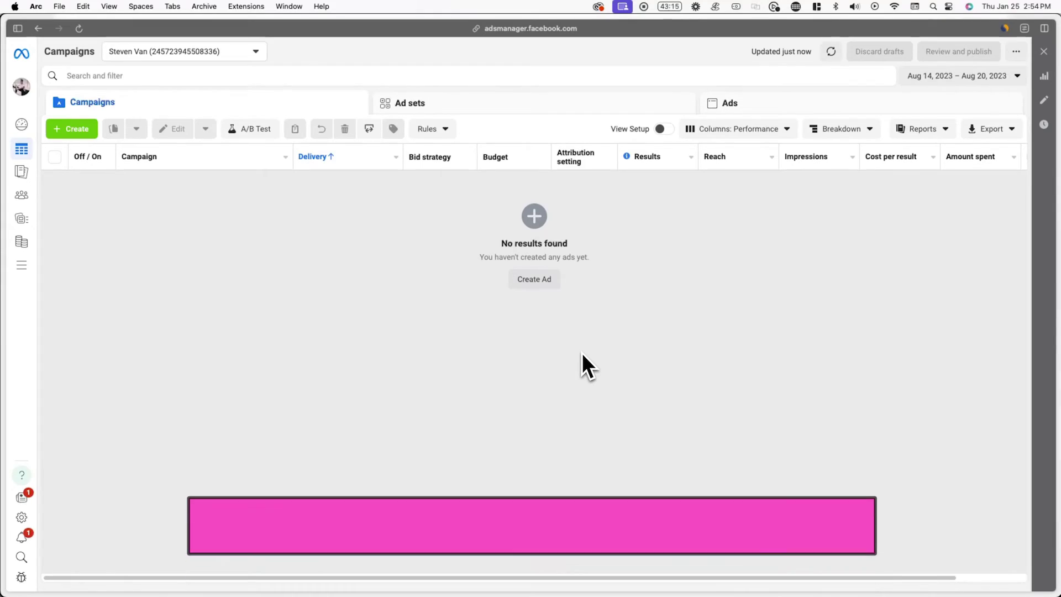
- In Meta Ads Manager, create a campaign with the Leads objective using the Manual leads campaign setup
click(536, 280)
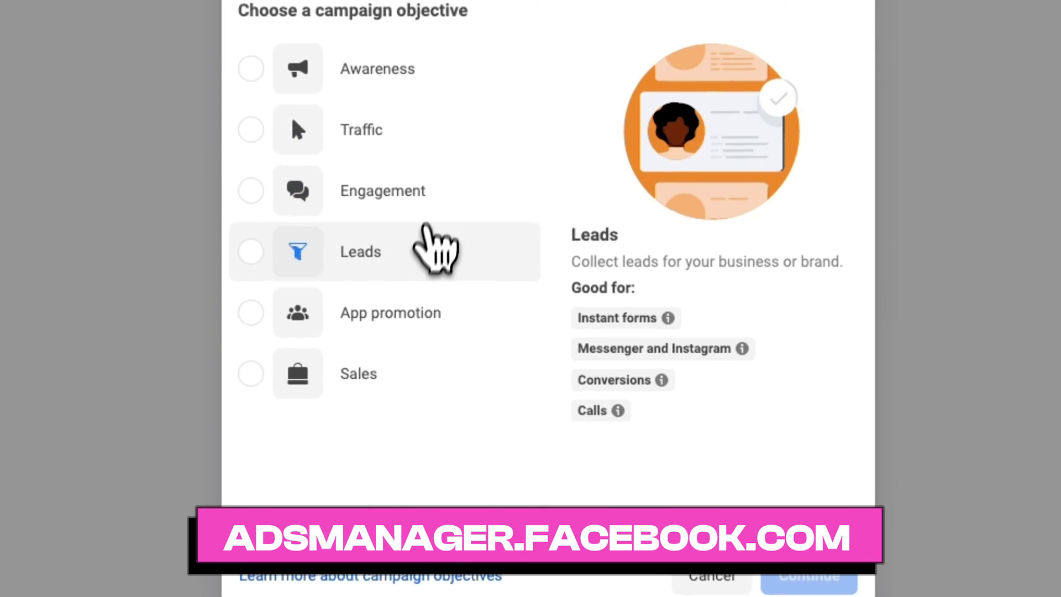
click(460, 357)
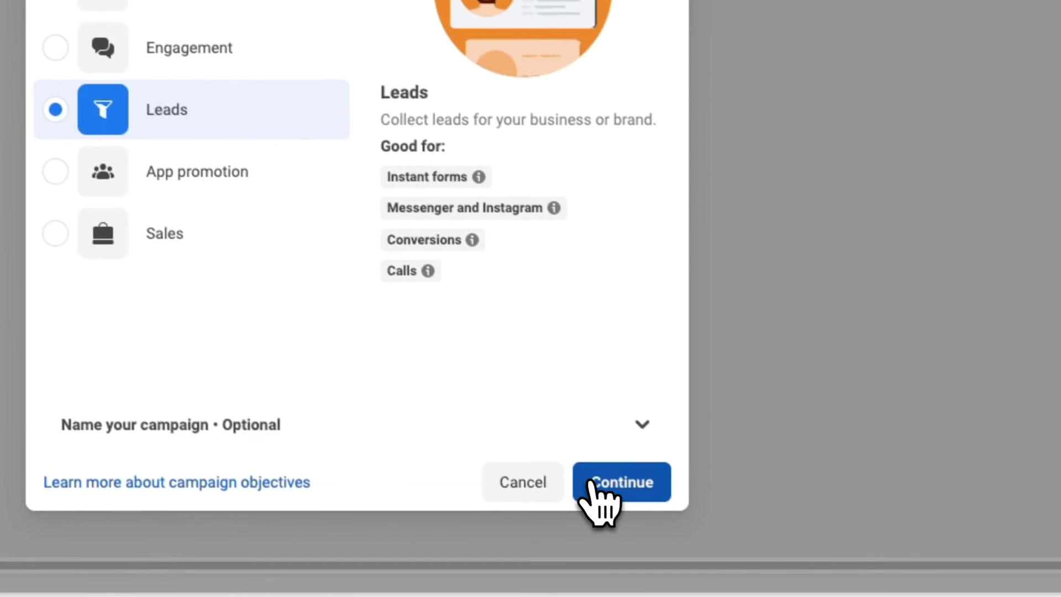
click(798, 593)
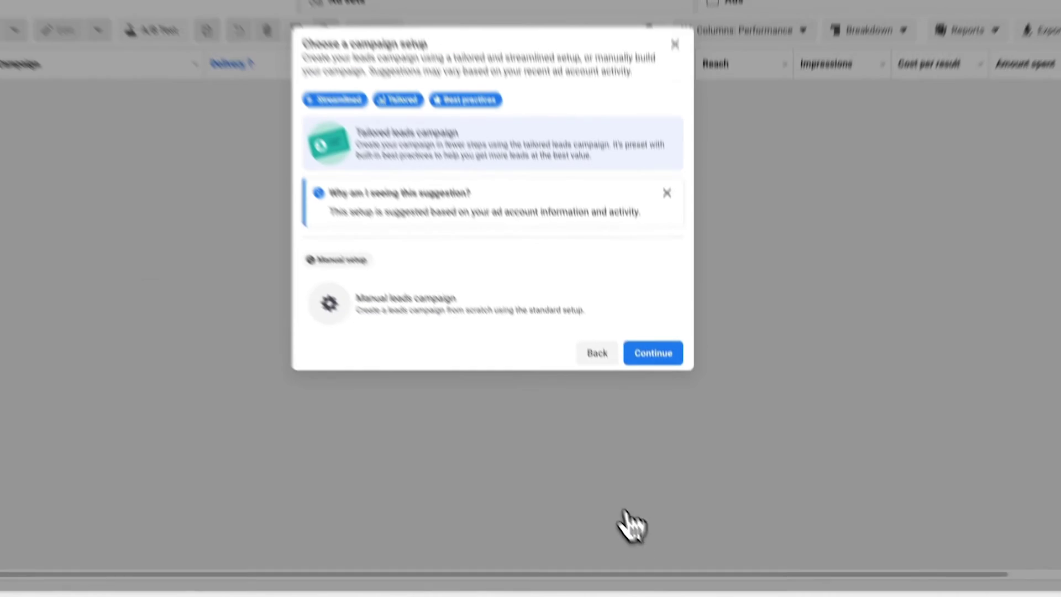
click(514, 366)
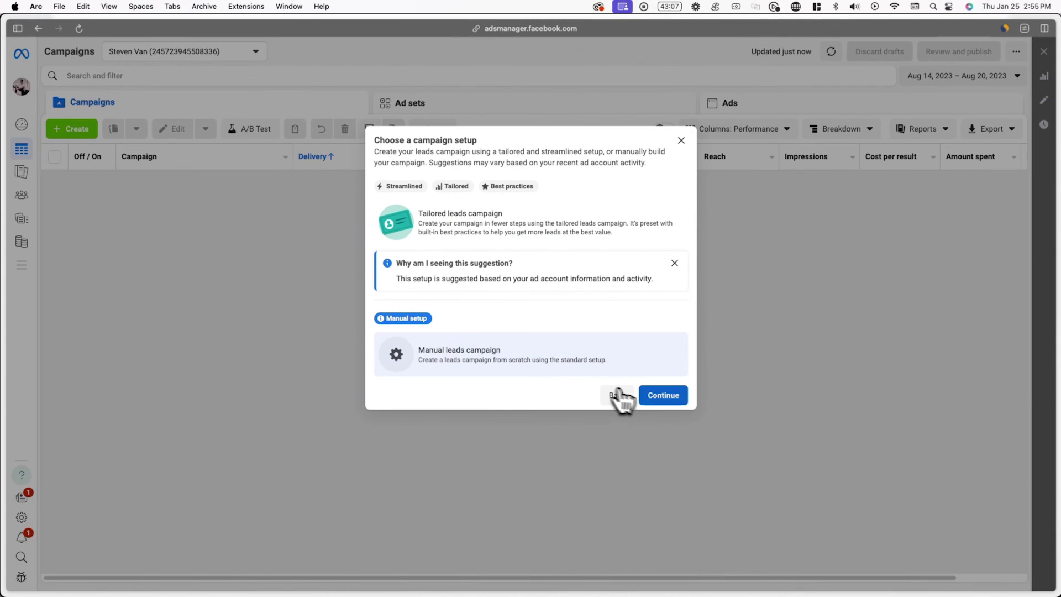
click(657, 402)
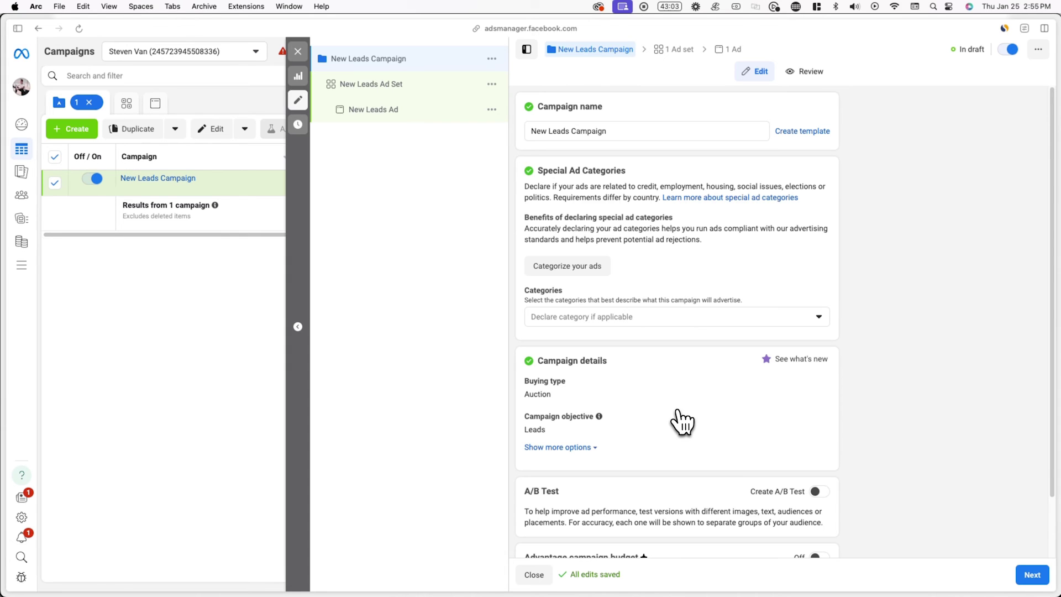
- Proceed to the ad set, keeping Maximize number of conversions as its performance goal and Facebook Pixel as its pixel
click(1043, 580)
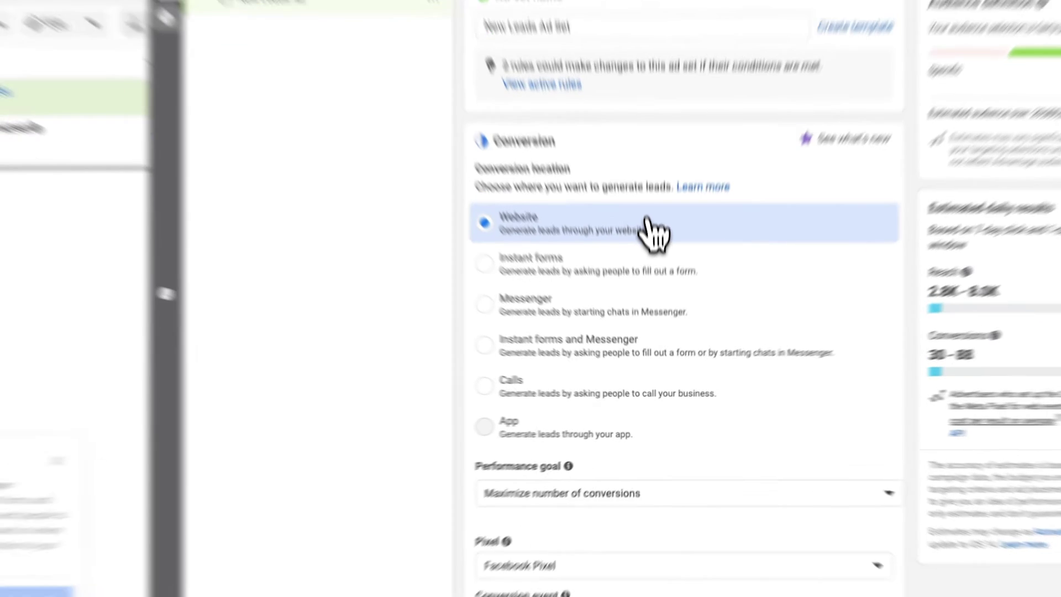
scroll(713, 321, down, 3)
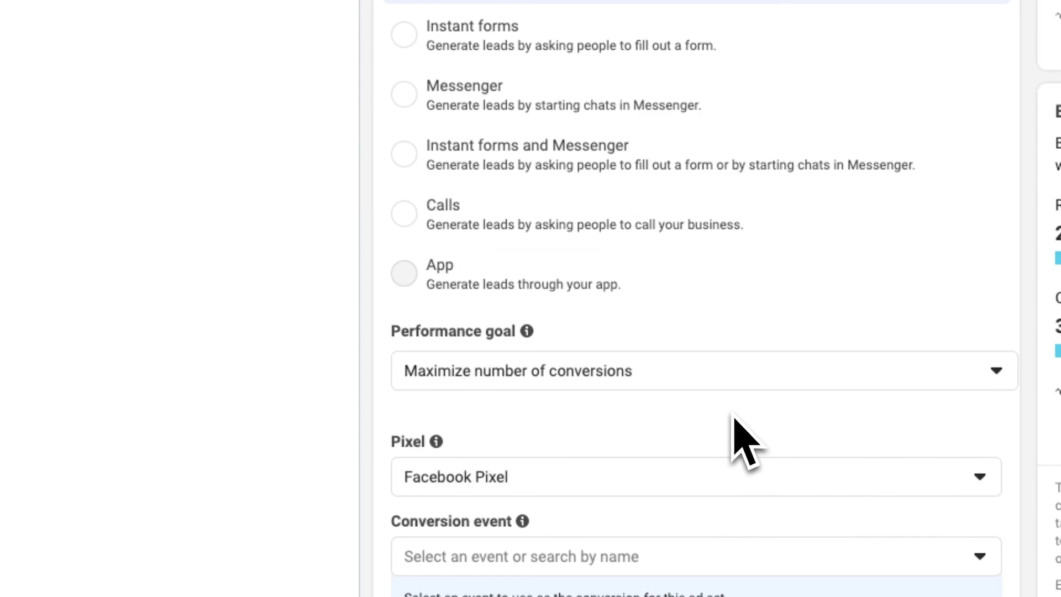
click(666, 370)
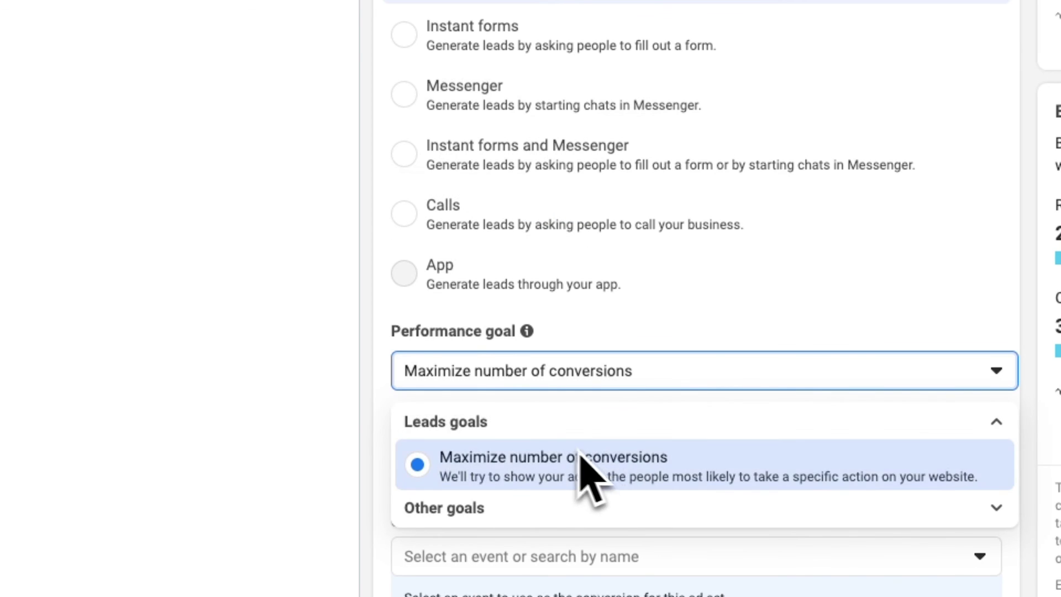
click(666, 369)
click(592, 488)
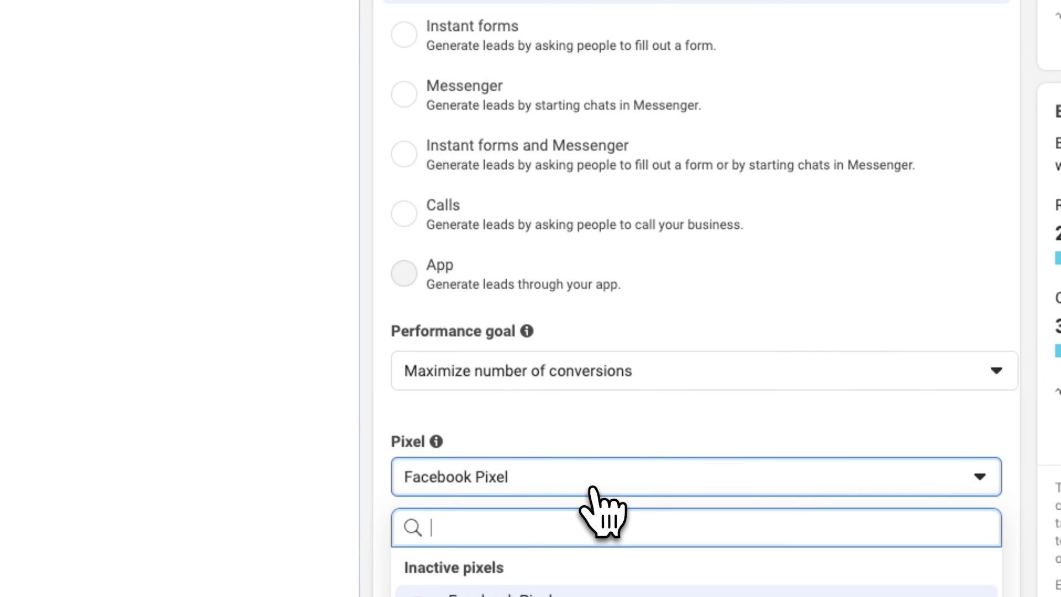
click(592, 489)
scroll(597, 498, down, 2)
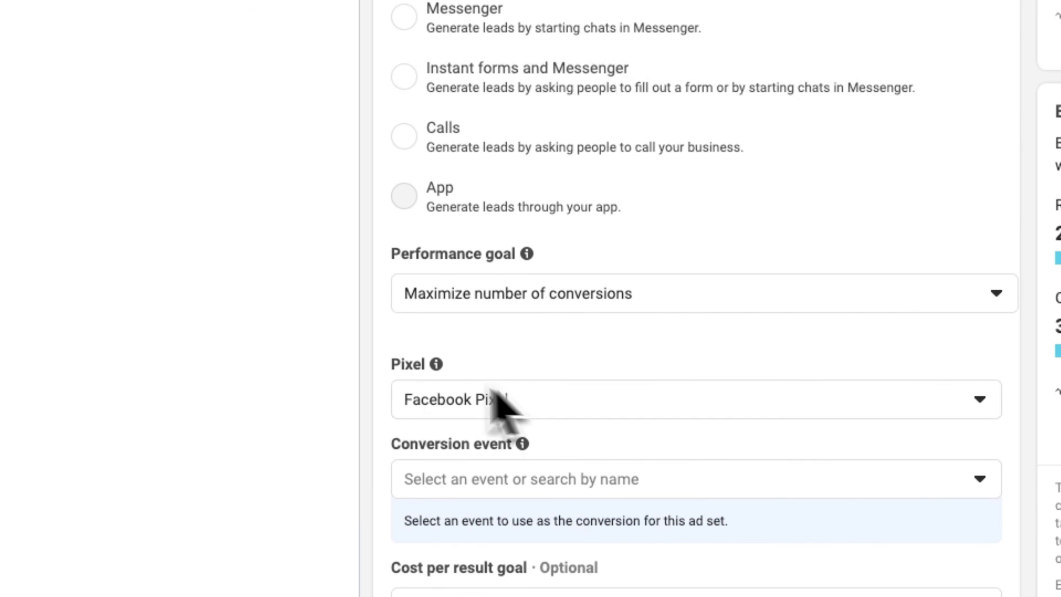
- Set the ad set's conversion event to Subscribe
click(528, 480)
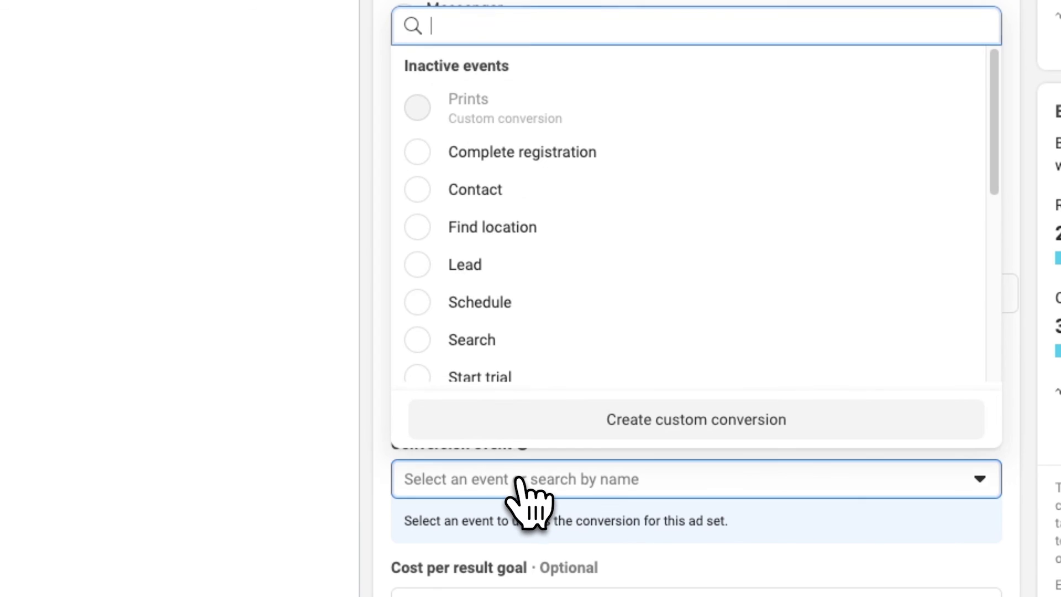
scroll(508, 326, down, 5)
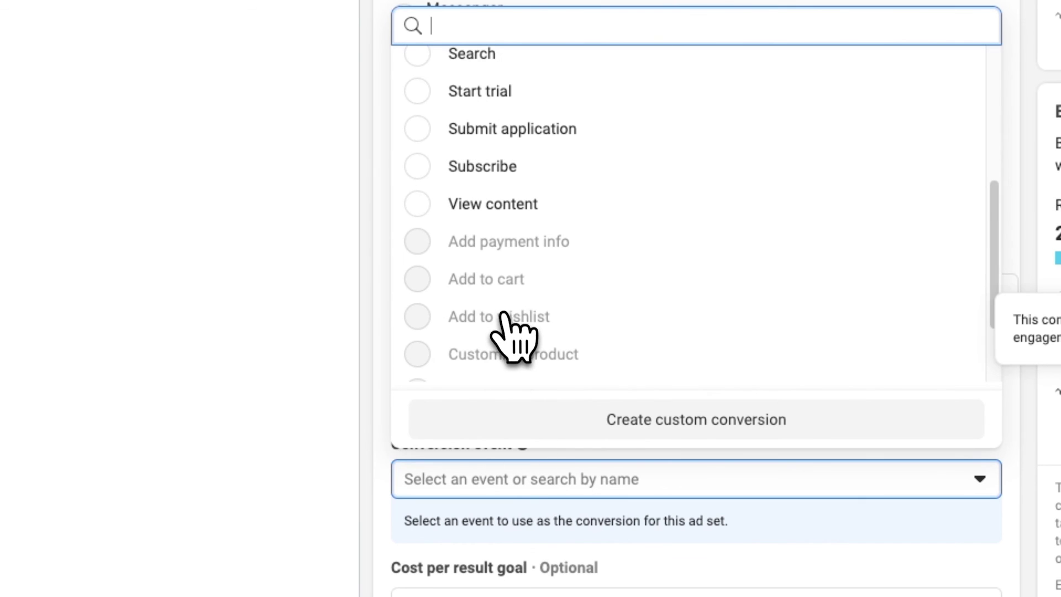
click(504, 176)
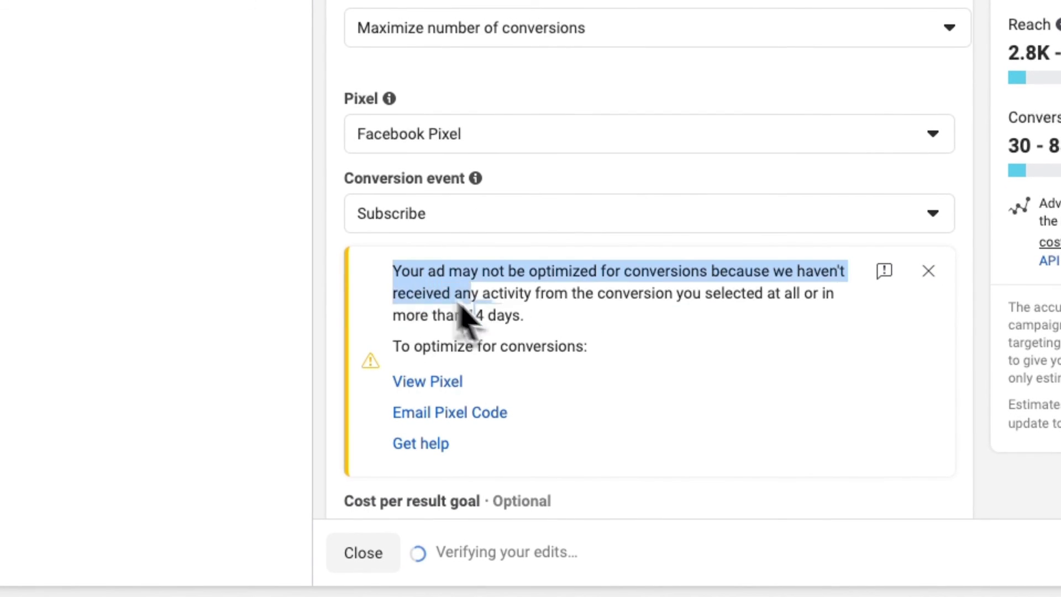
click(536, 331)
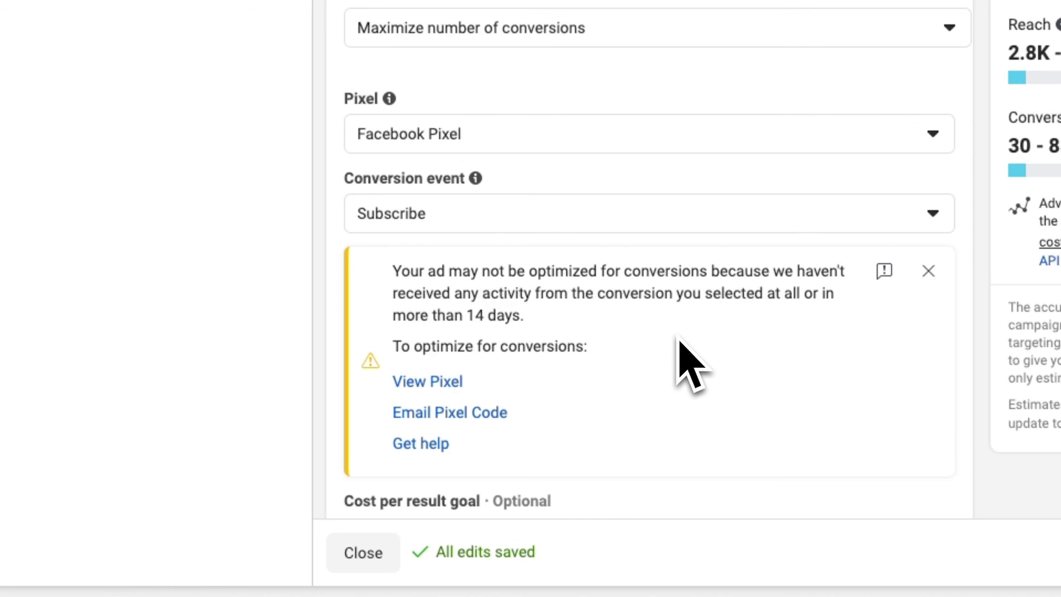